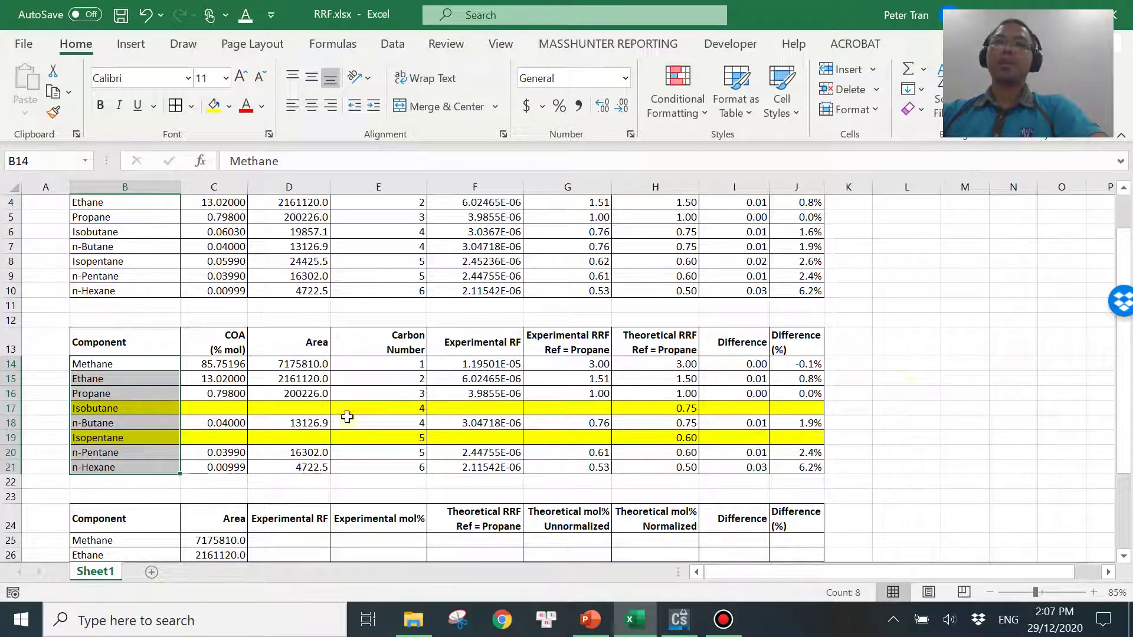
- Review the FID mole relative response factor formula on slide 3 of RRF.pptx in PowerPoint and return to the Excel workbook
{"action": "left_click", "coordinate": [53, 411]}
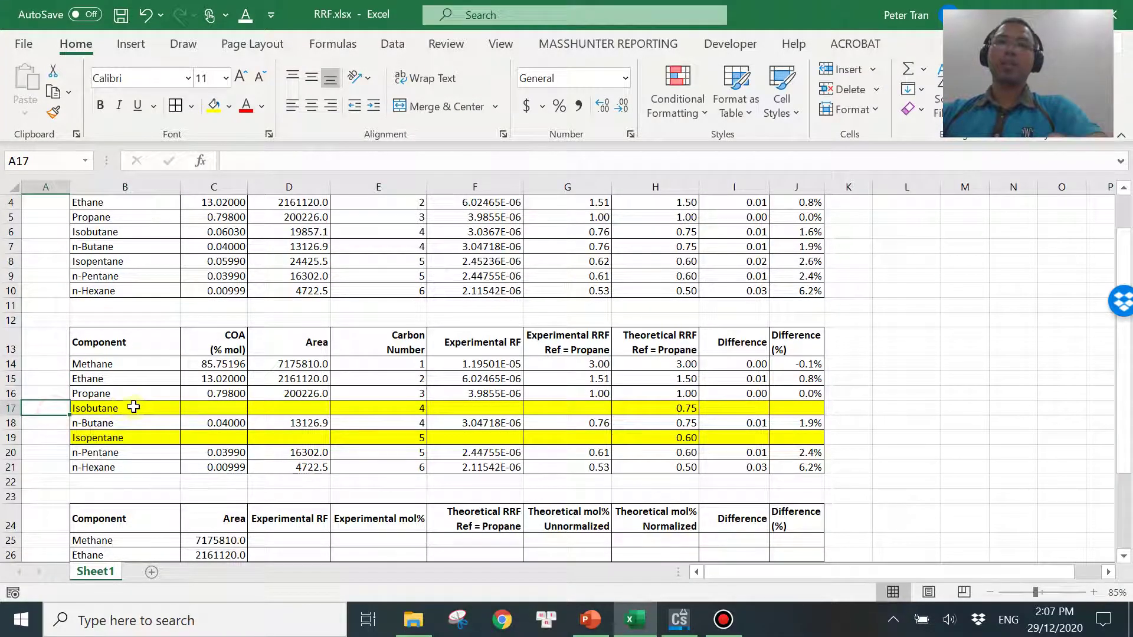
{"action": "left_click", "coordinate": [144, 438]}
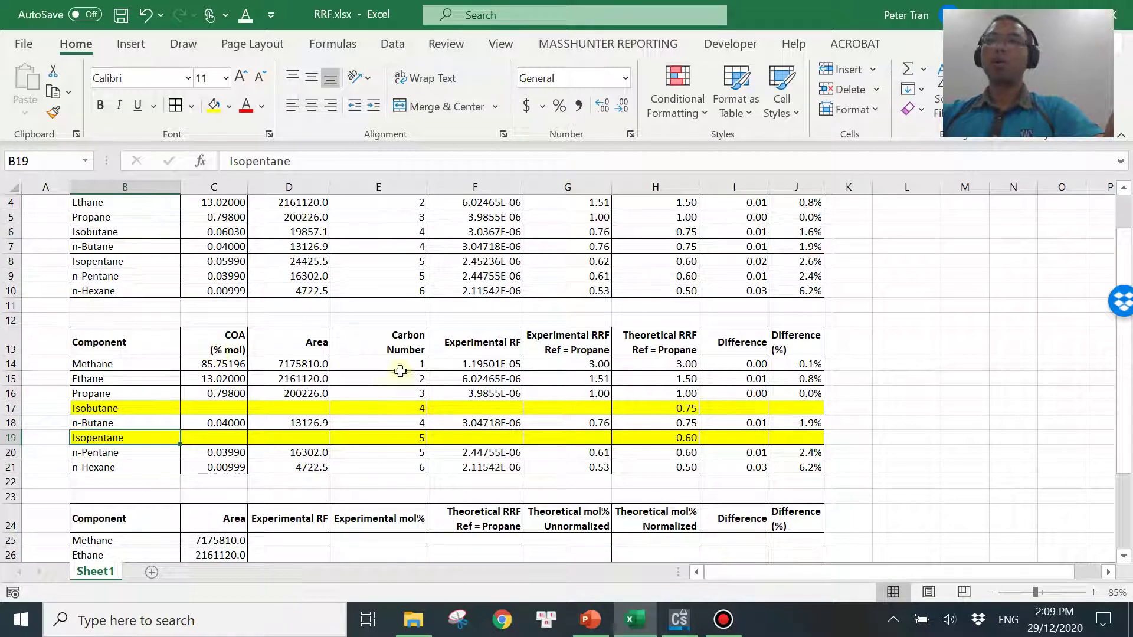
{"action": "left_click", "coordinate": [591, 631]}
{"action": "key", "text": "Left"}
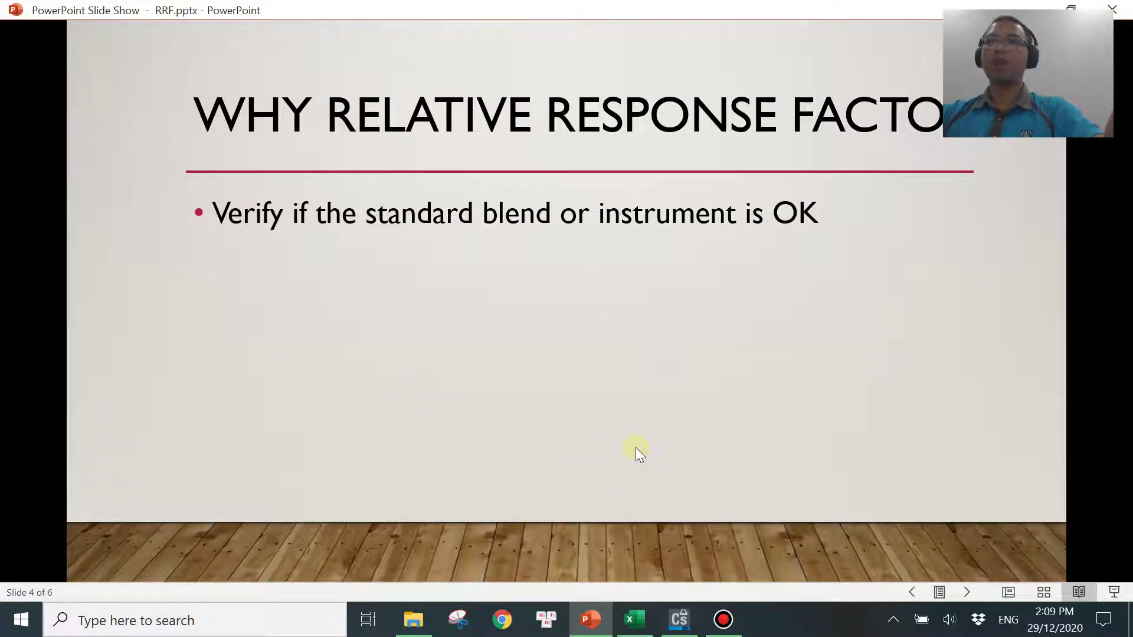
{"action": "key", "text": "Left"}
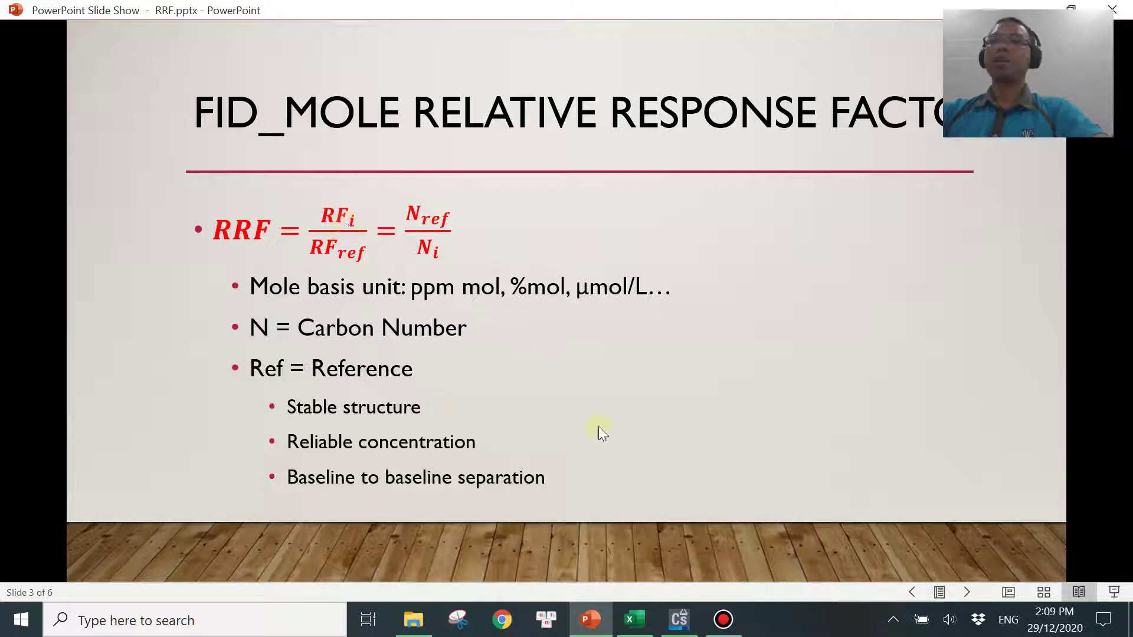
{"action": "left_click", "coordinate": [634, 619]}
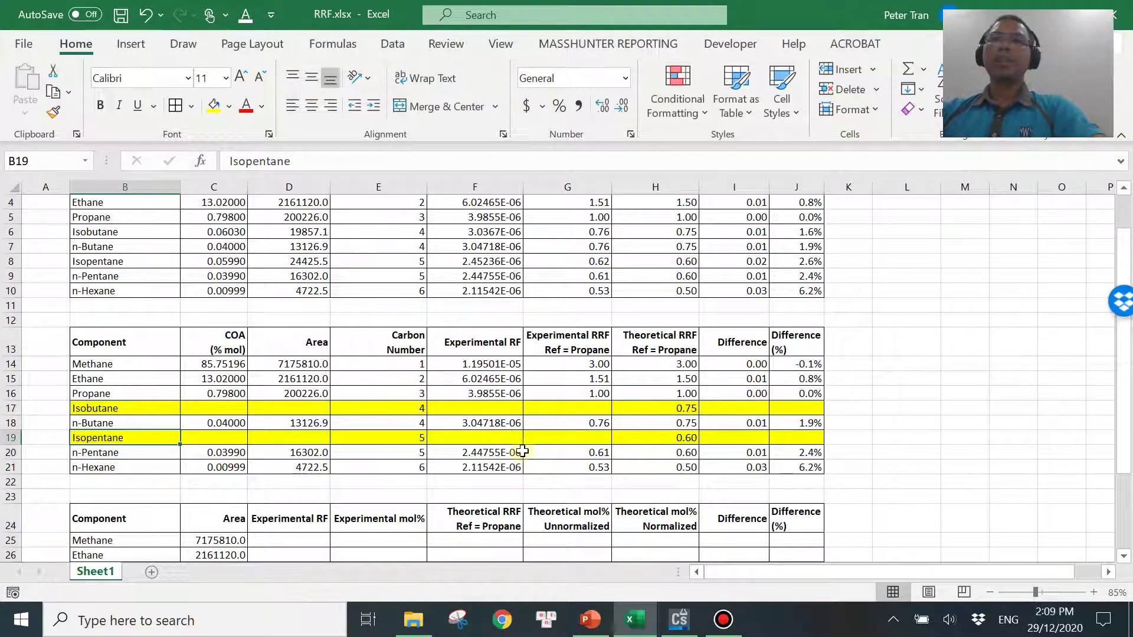
- Examine the isobutane row's experimental RF and theoretical RRF cells along with the propane and isobutane carbon numbers in the second table
{"action": "left_click", "coordinate": [491, 407]}
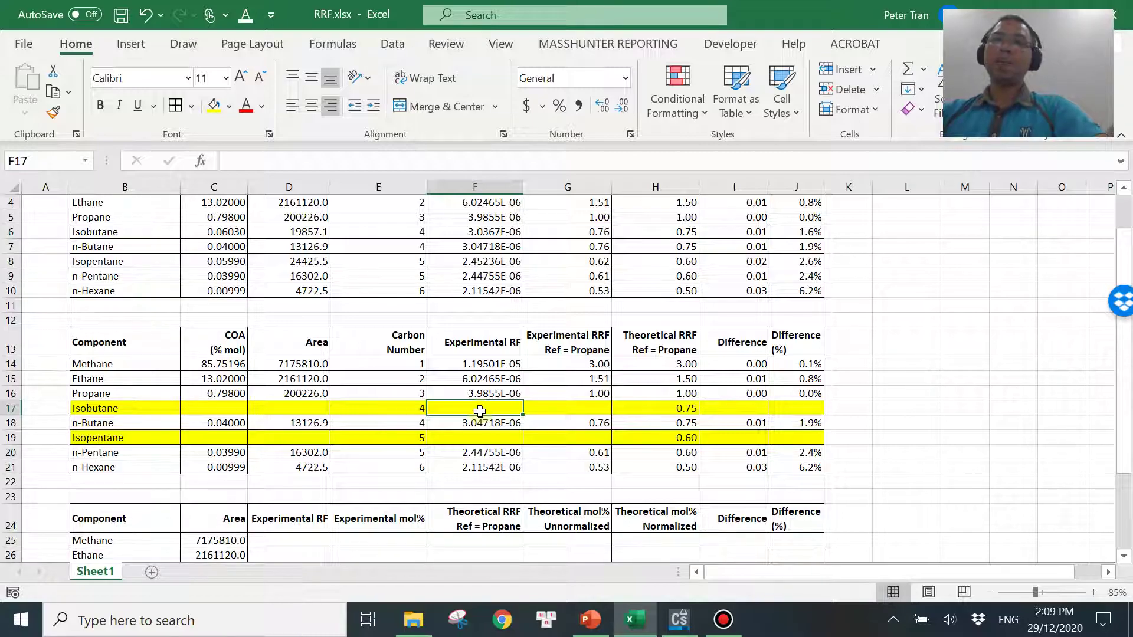
{"action": "left_click", "coordinate": [479, 420]}
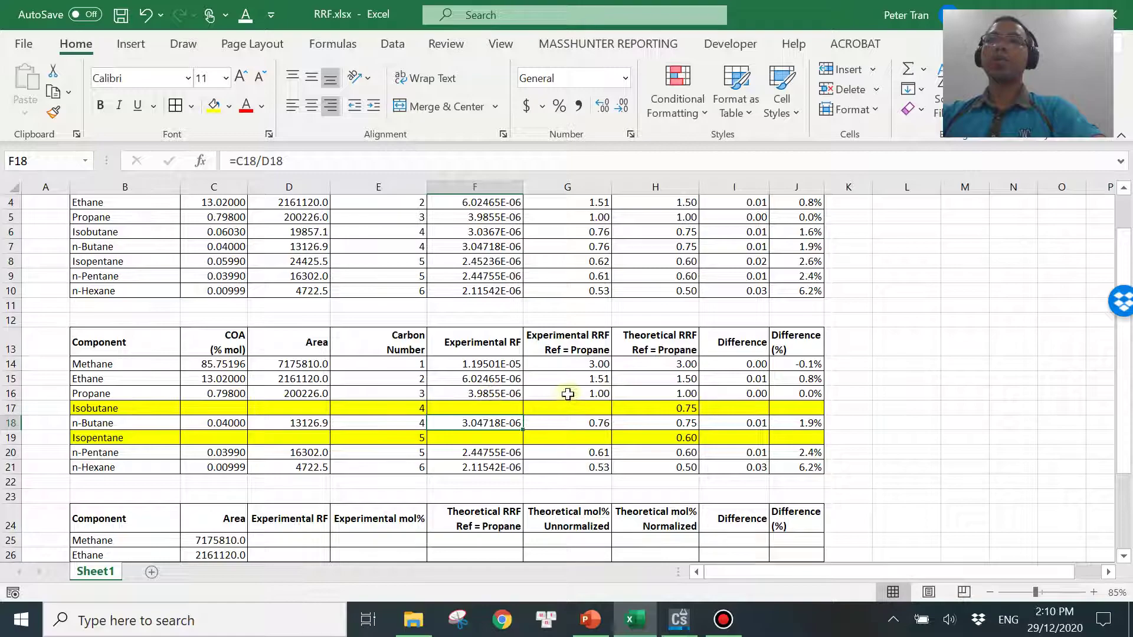
{"action": "left_click", "coordinate": [654, 408]}
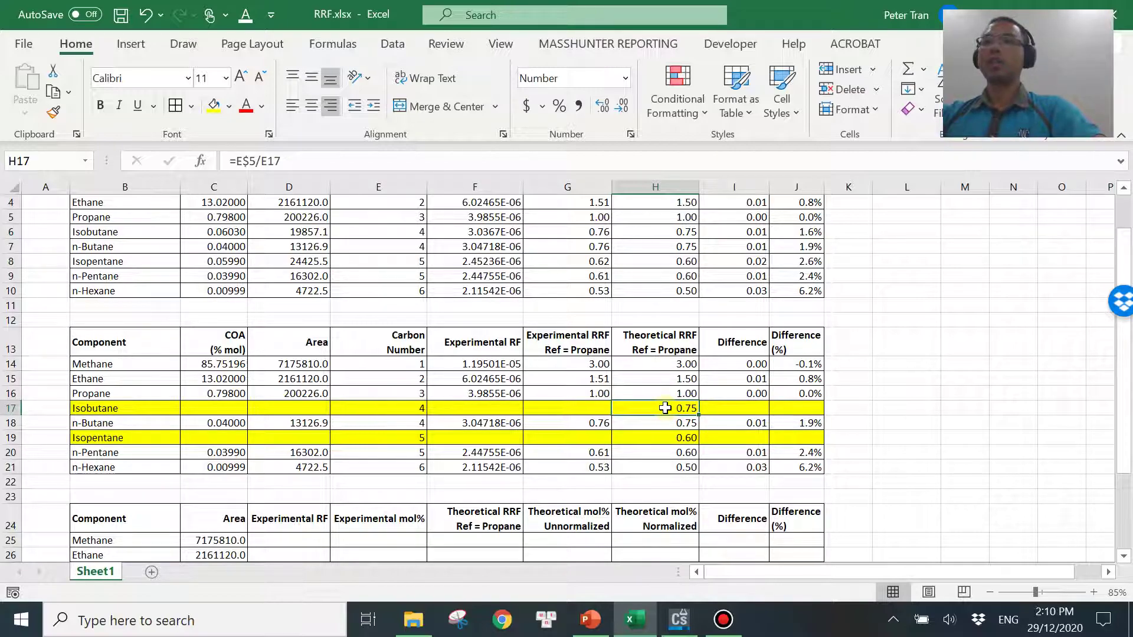
{"action": "left_click", "coordinate": [403, 389]}
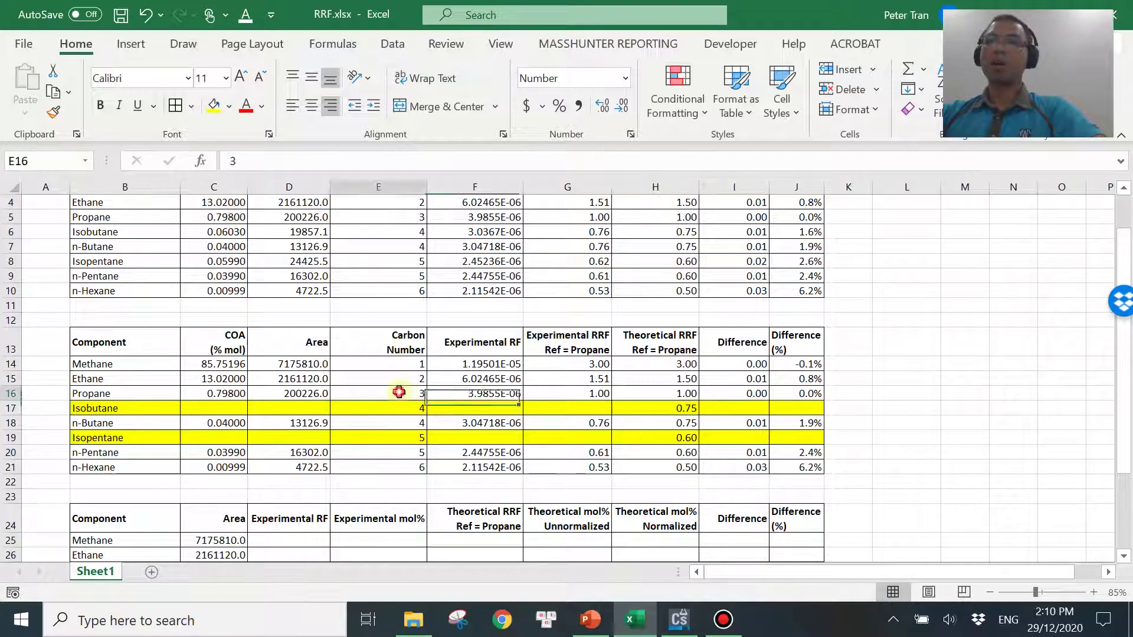
{"action": "left_click", "coordinate": [374, 409]}
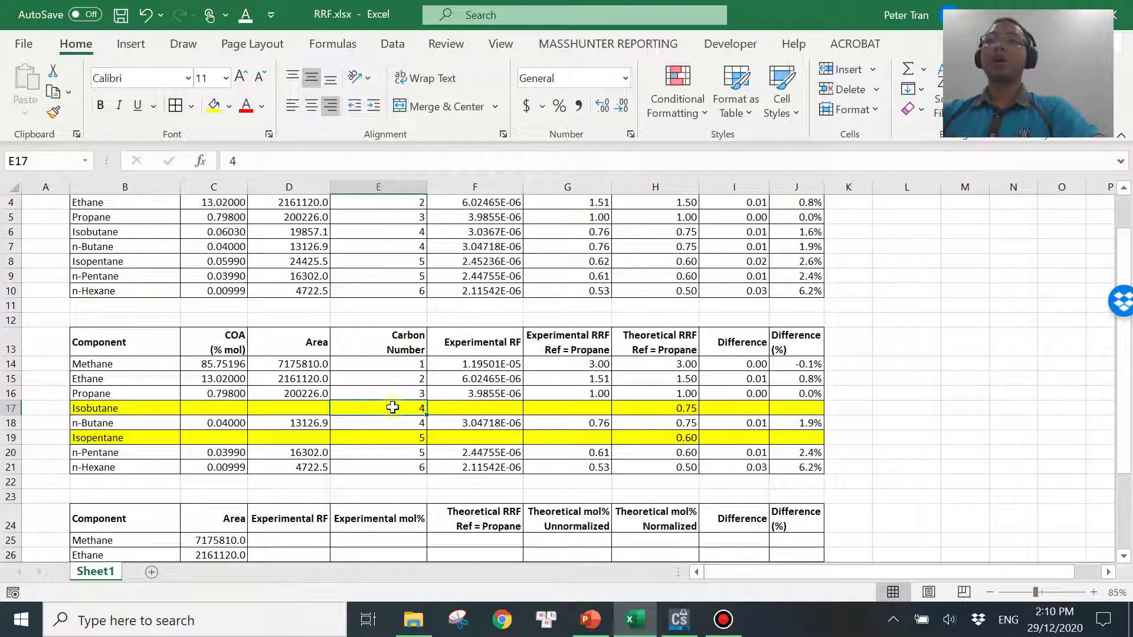
{"action": "left_click", "coordinate": [686, 409]}
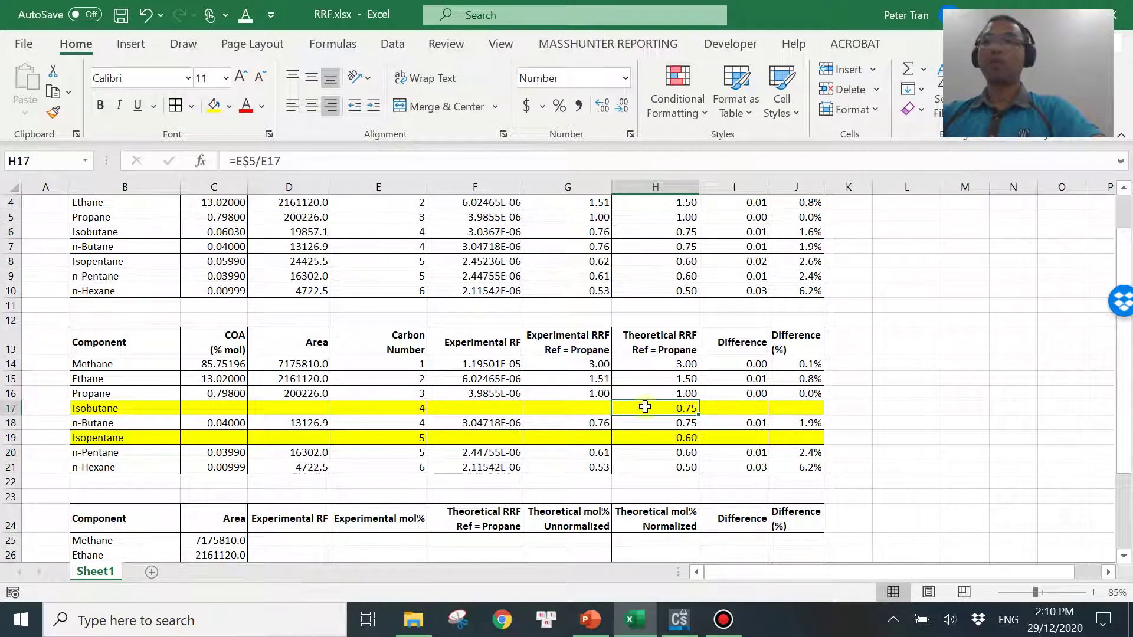
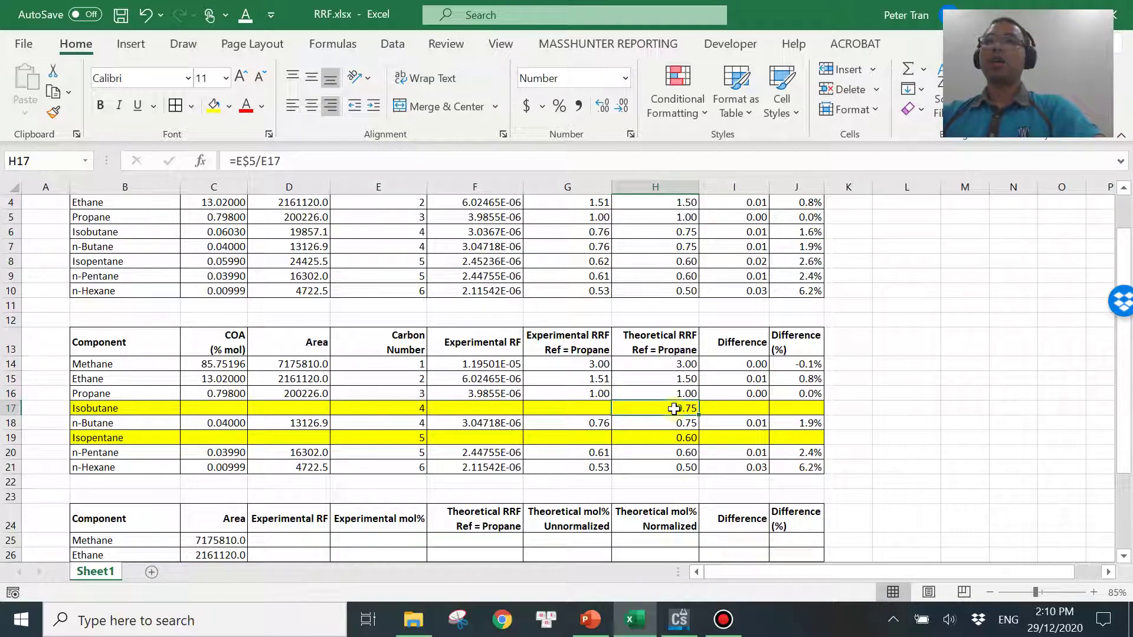
- Calculate isobutane's experimental RF in F17 as propane's RF times isobutane's theoretical RRF, using =F16*H17
{"action": "left_click", "coordinate": [487, 411]}
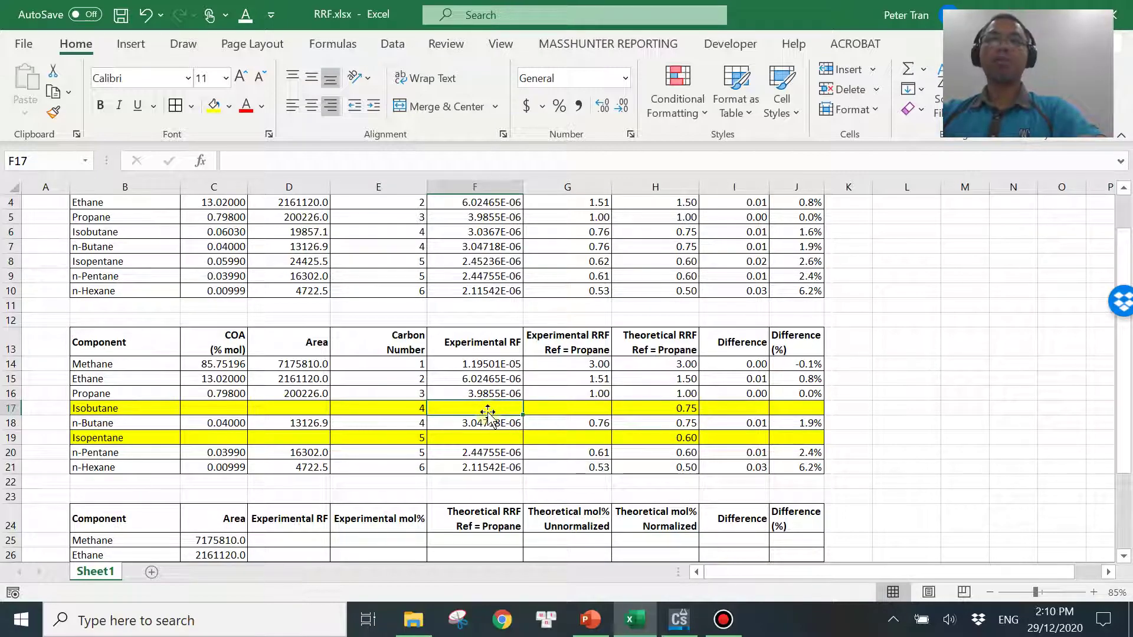
{"action": "type", "text": "="}
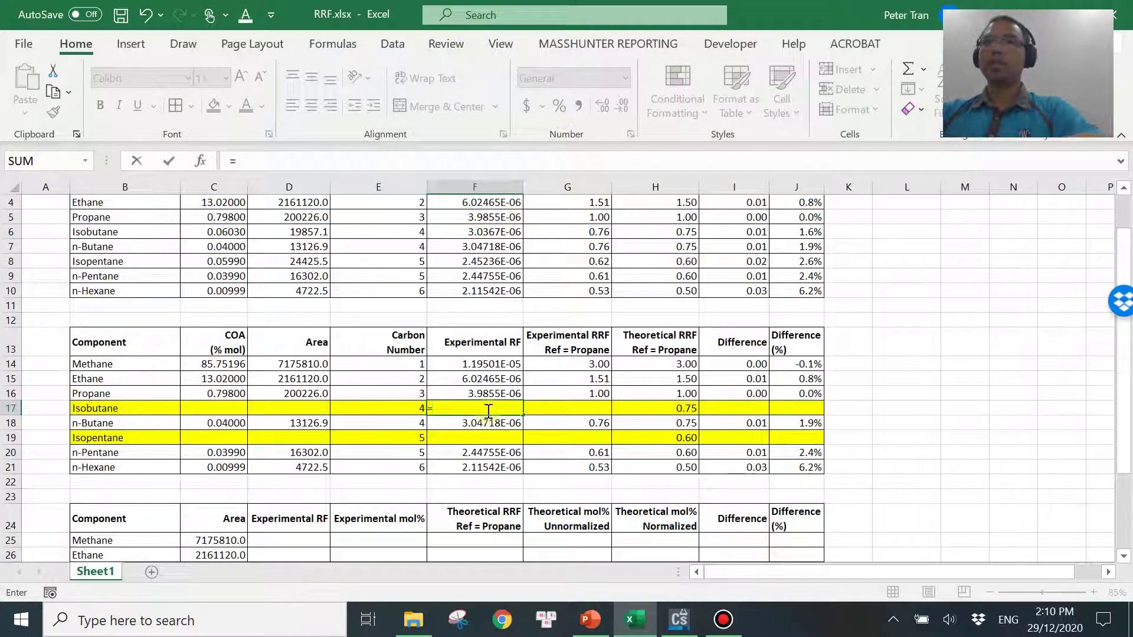
{"action": "left_click", "coordinate": [485, 394]}
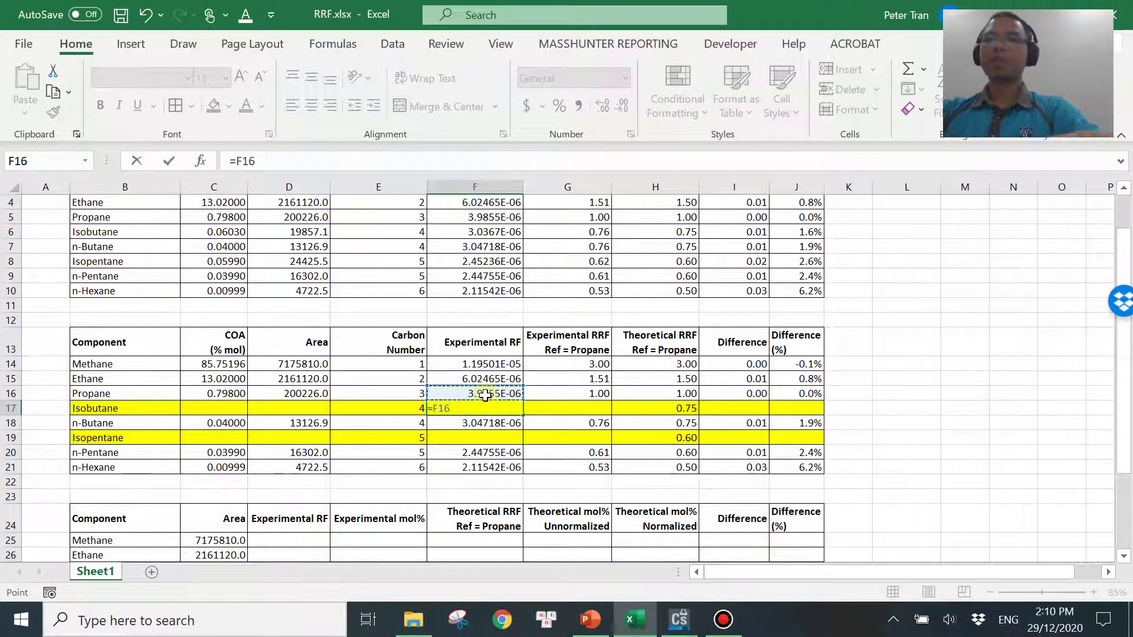
{"action": "type", "text": "*"}
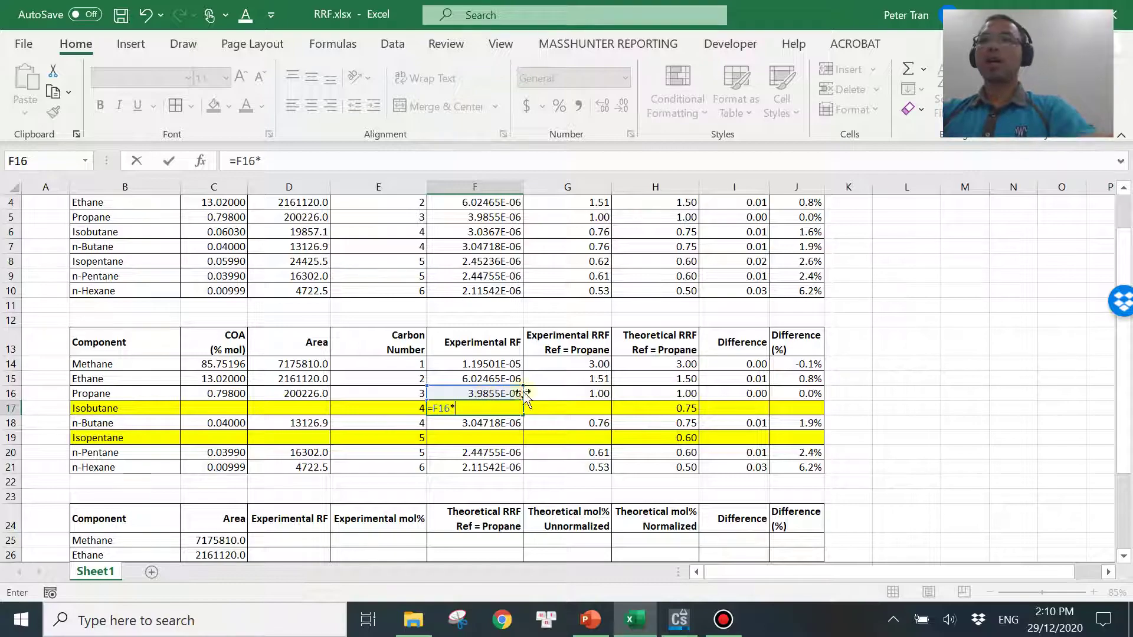
{"action": "left_click", "coordinate": [660, 407]}
{"action": "key", "text": "Return"}
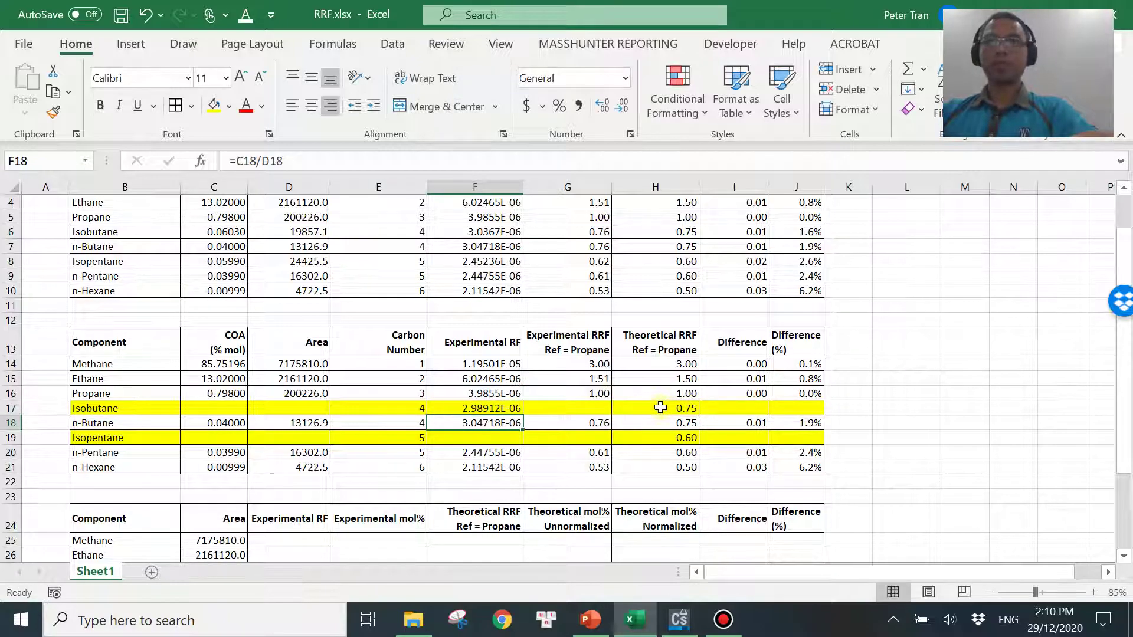
{"action": "left_click", "coordinate": [505, 409]}
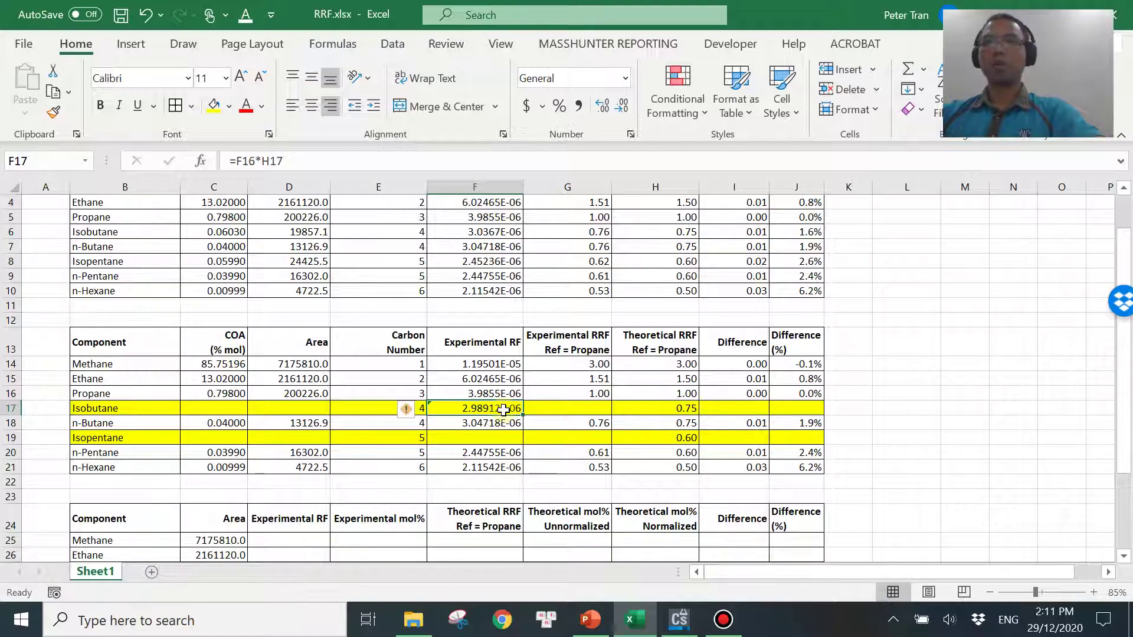
- Calculate isopentane's experimental RF in F19 with =F16*H19 and compare it with the n-pentane RF below
{"action": "left_click", "coordinate": [500, 439]}
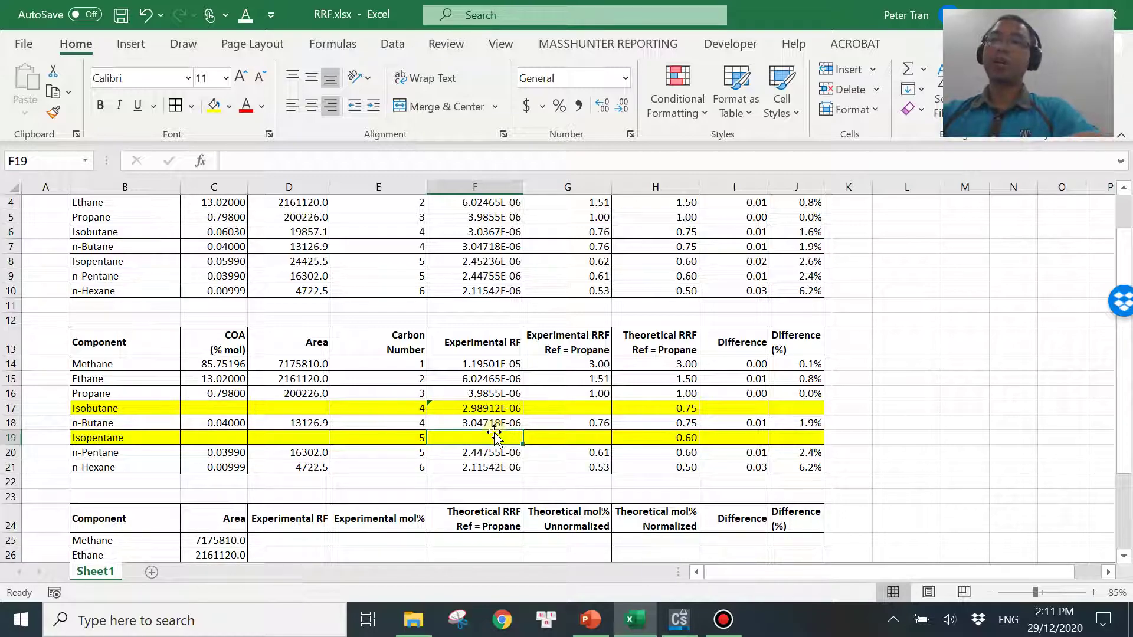
{"action": "type", "text": "="}
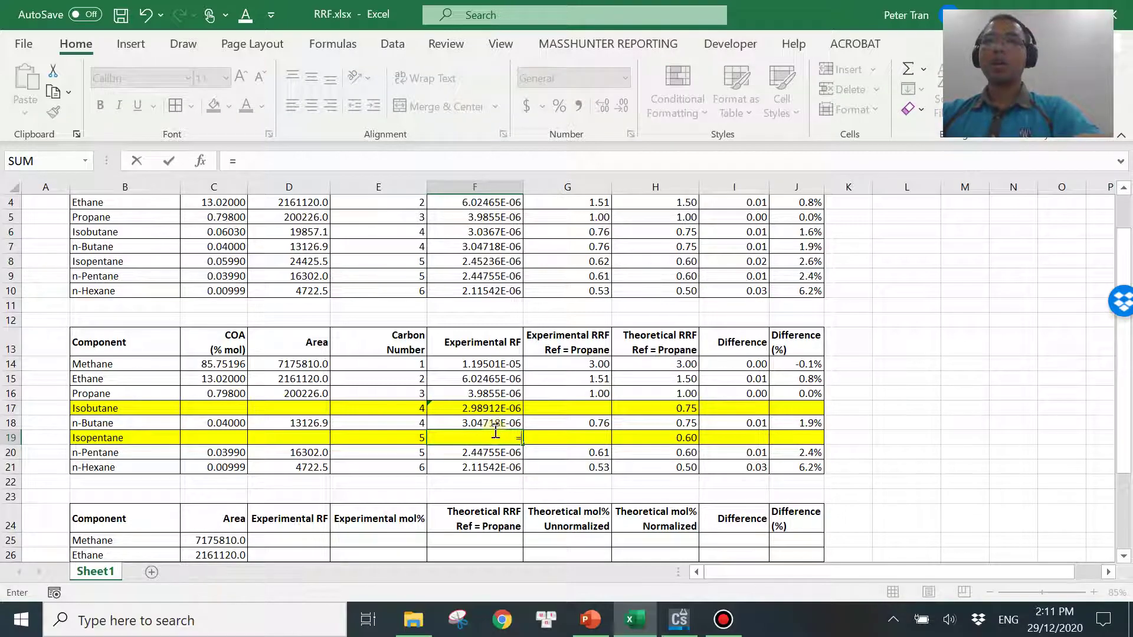
{"action": "left_click", "coordinate": [490, 393]}
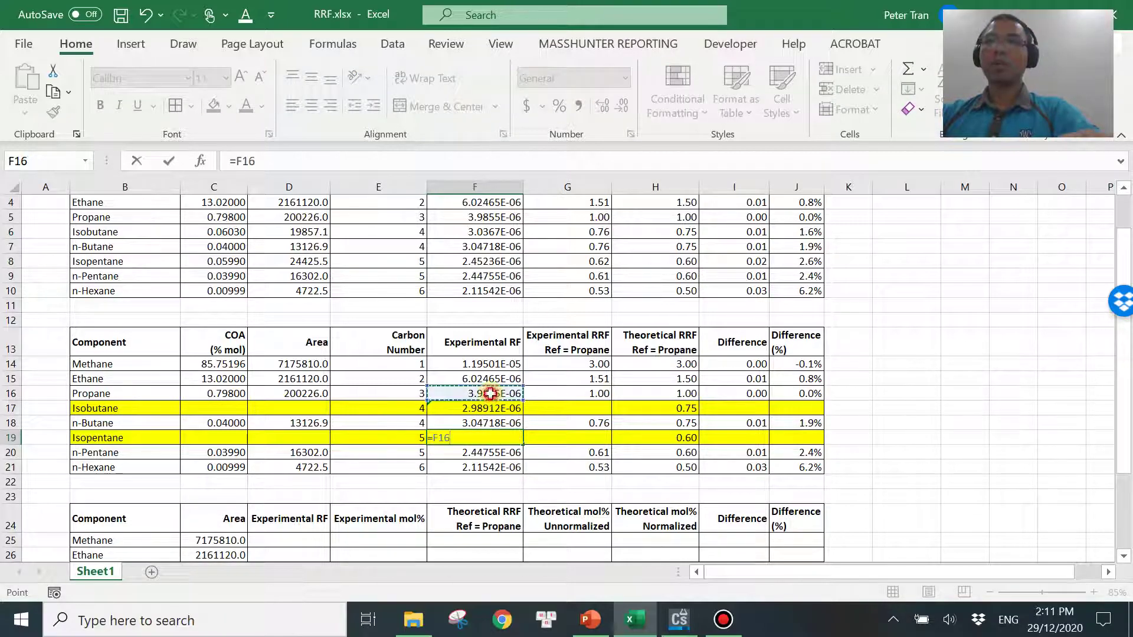
{"action": "type", "text": "*"}
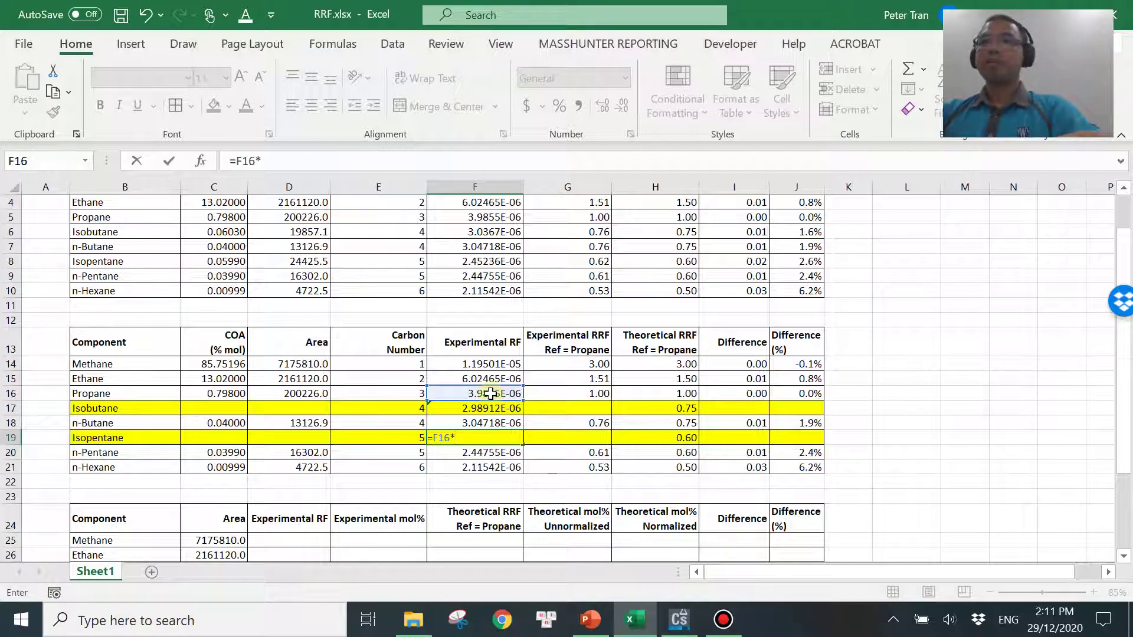
{"action": "left_click", "coordinate": [657, 438]}
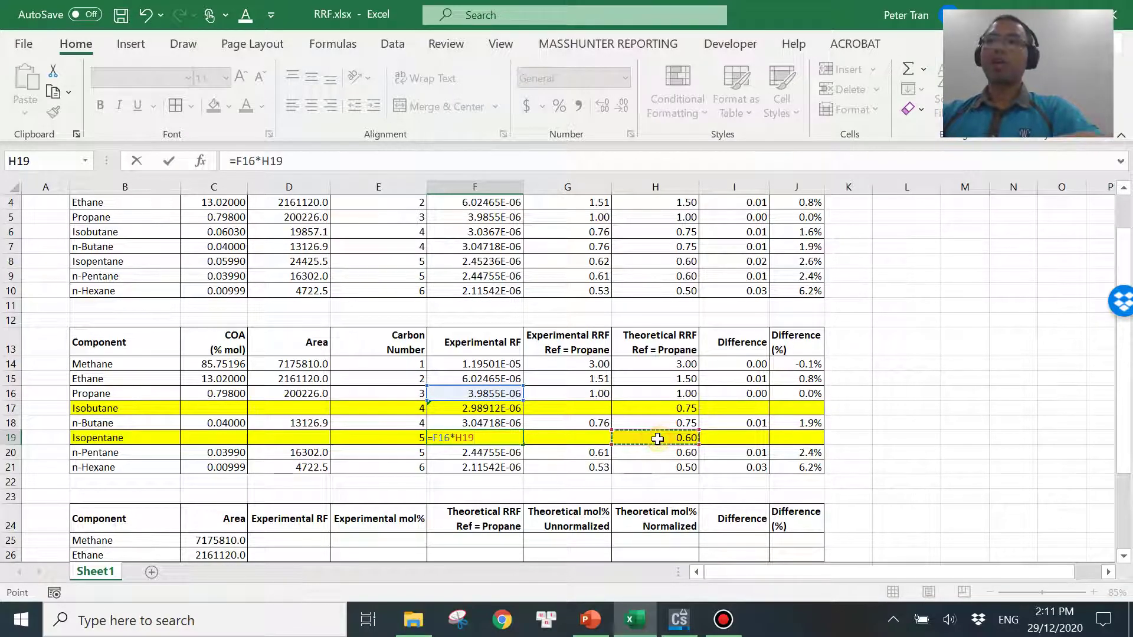
{"action": "key", "text": "Return"}
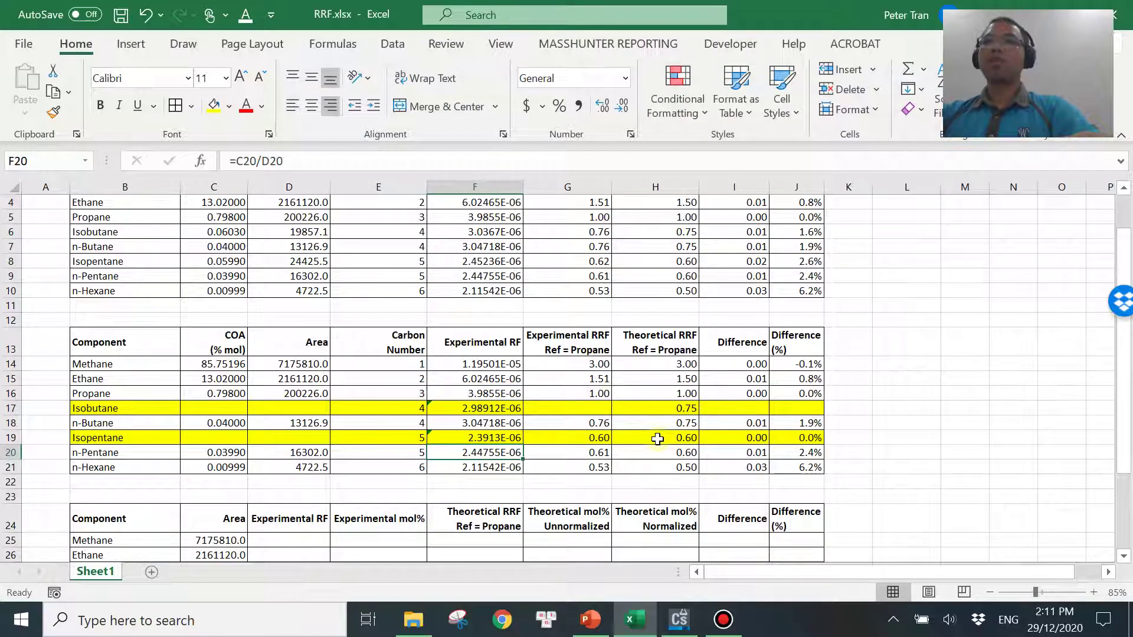
{"action": "left_click", "coordinate": [494, 437]}
{"action": "left_click", "coordinate": [496, 452]}
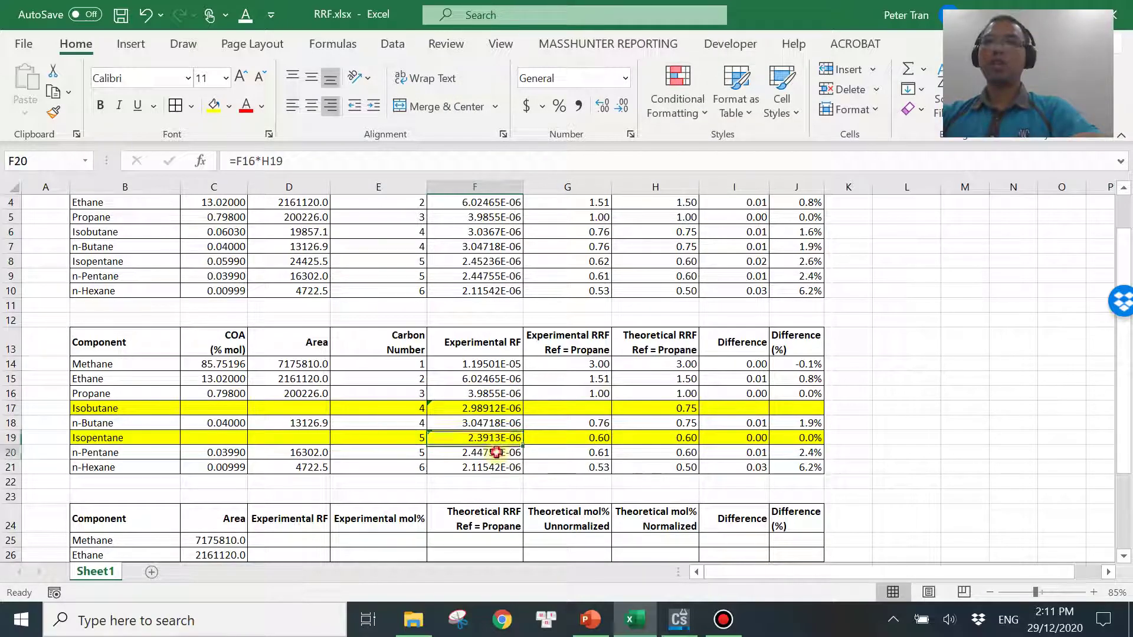
{"action": "left_click", "coordinate": [501, 439]}
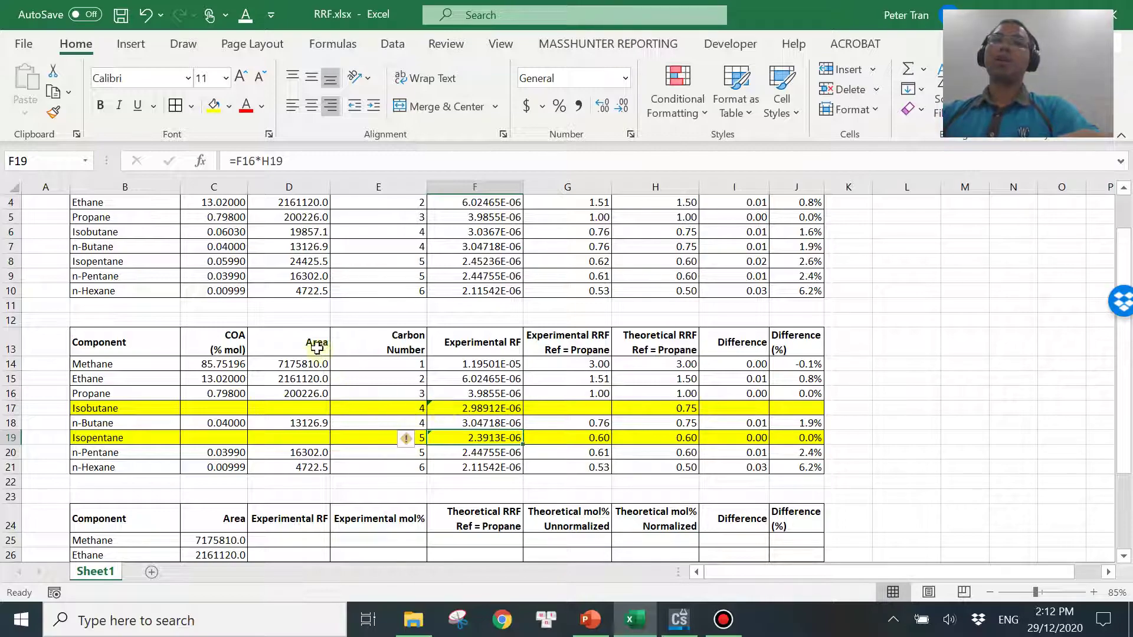
- Enter peak areas of 250 for isobutane in D17 and 500 for isopentane in D19
{"action": "left_click", "coordinate": [301, 408]}
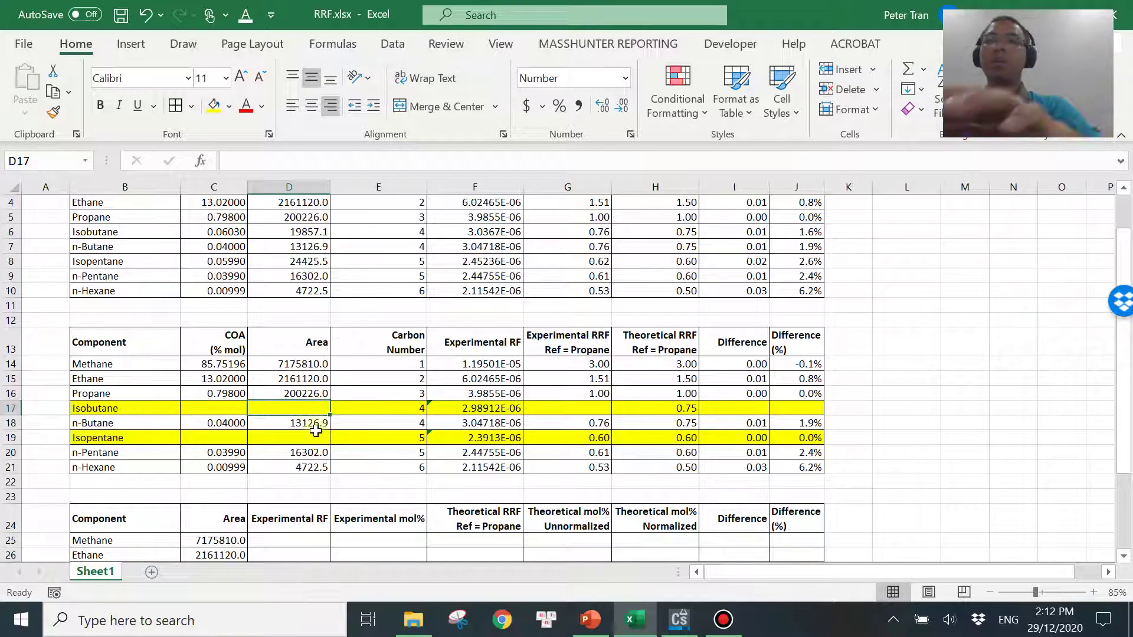
{"action": "type", "text": "2"}
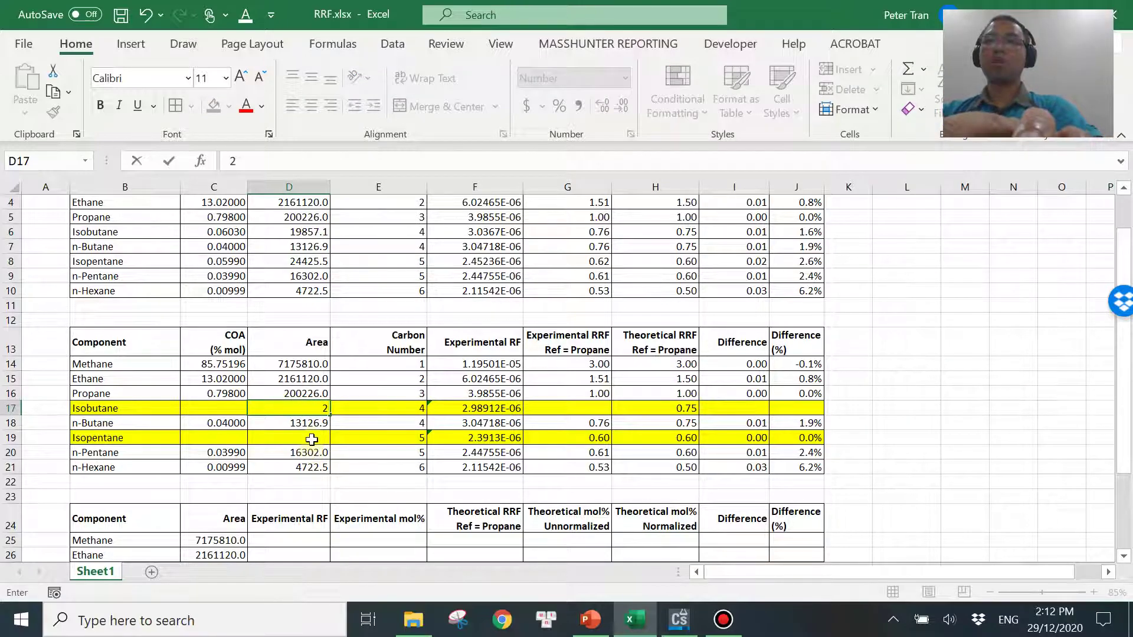
{"action": "type", "text": "50"}
{"action": "left_click", "coordinate": [312, 452]}
{"action": "left_click", "coordinate": [312, 440]}
{"action": "type", "text": "500"}
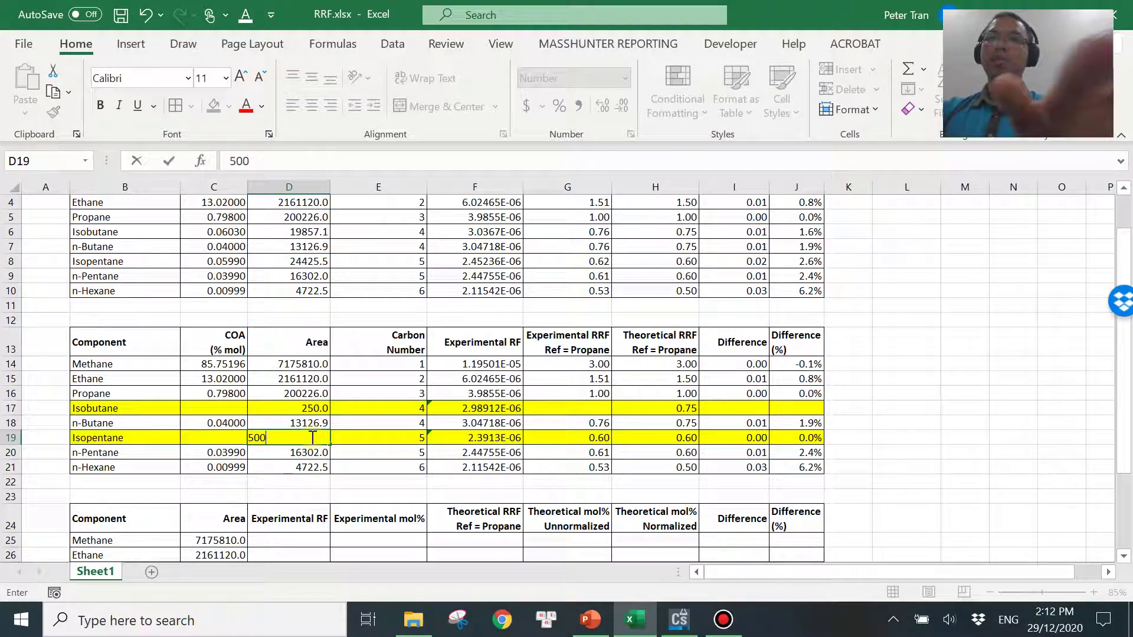
- Calculate isobutane's mol% in C17 as area times experimental RF, using =D17*F17
{"action": "left_click", "coordinate": [217, 408]}
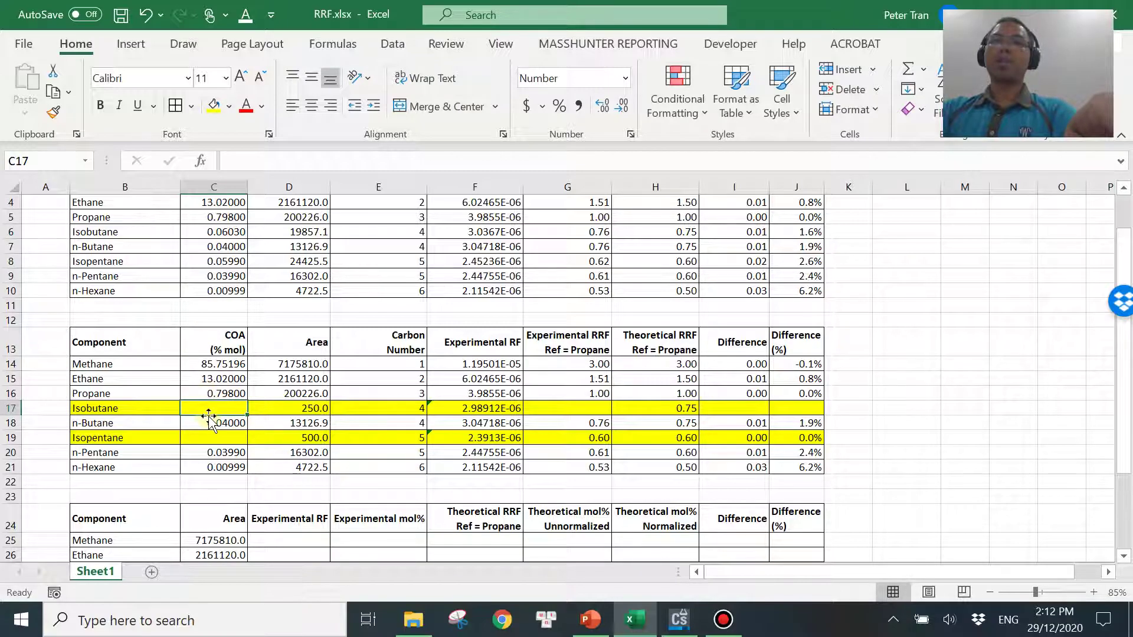
{"action": "type", "text": "="}
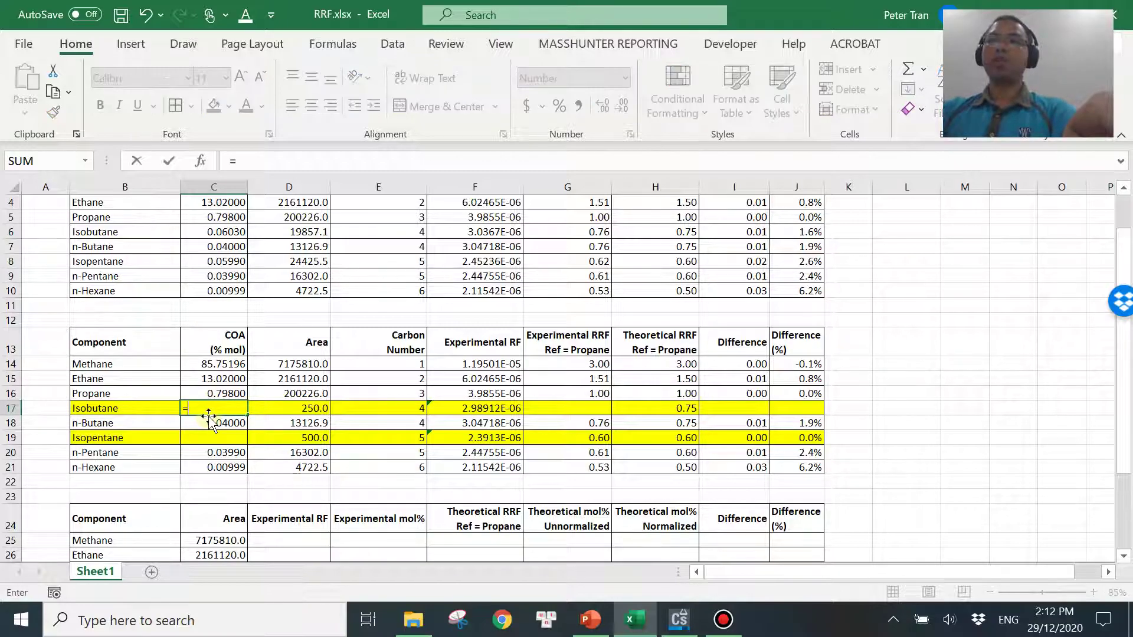
{"action": "left_click", "coordinate": [299, 407]}
{"action": "type", "text": "*"}
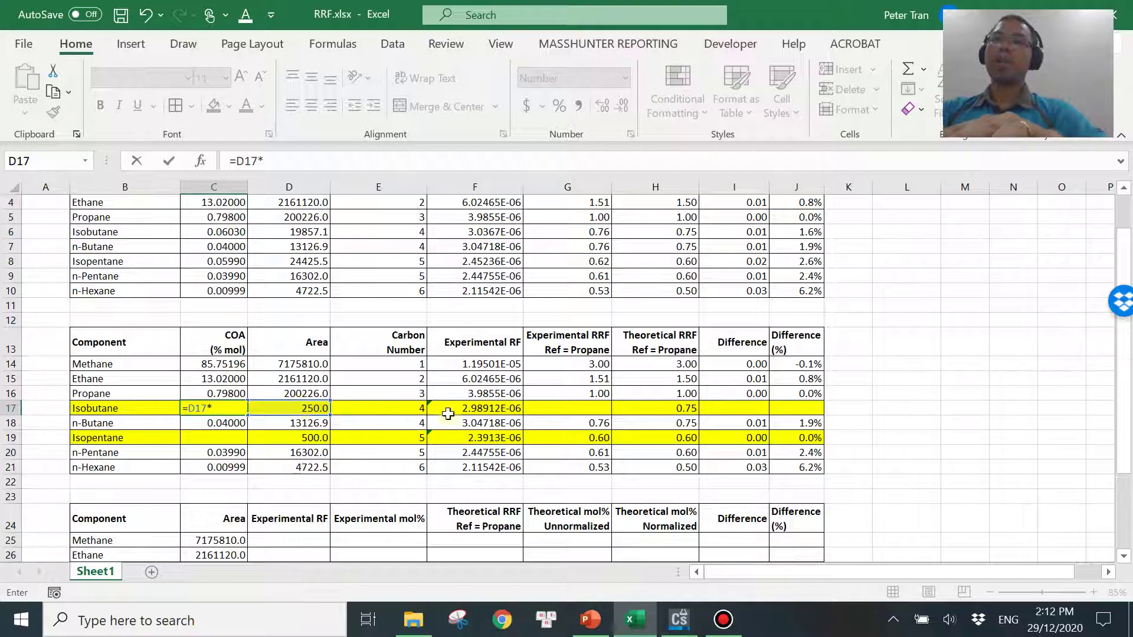
{"action": "left_click", "coordinate": [474, 407]}
{"action": "key", "text": "Return"}
- Copy isobutane's mol% formula from C17 to the isopentane cell C19
{"action": "key", "text": "Up"}
{"action": "key", "text": "ctrl+c"}
{"action": "left_click", "coordinate": [227, 437]}
{"action": "key", "text": "ctrl+v"}
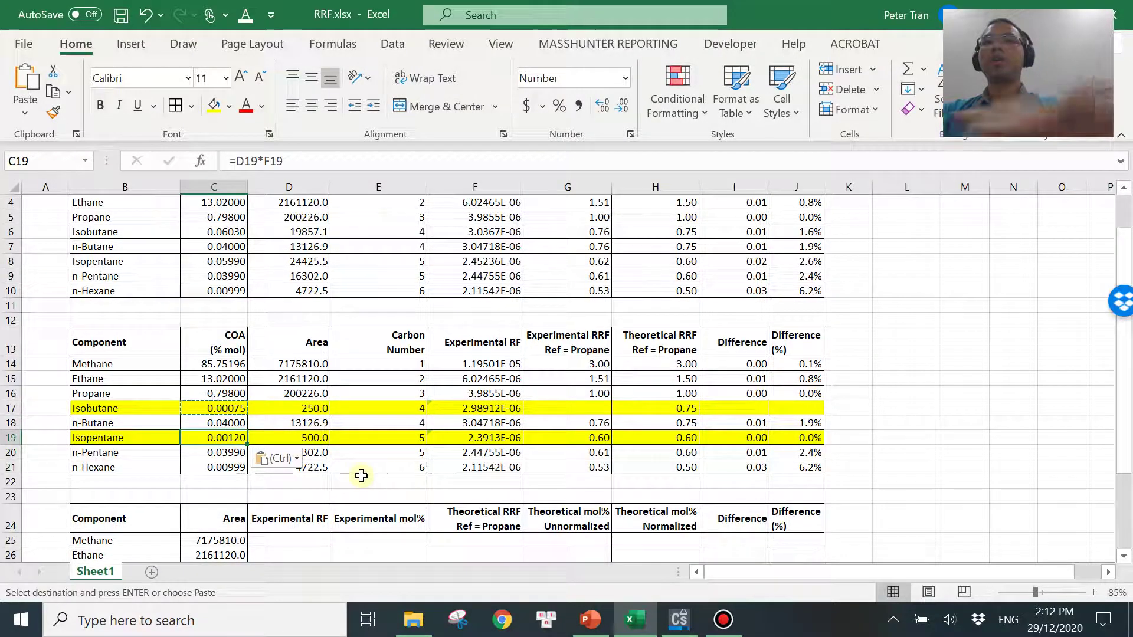
{"action": "key", "text": "Escape"}
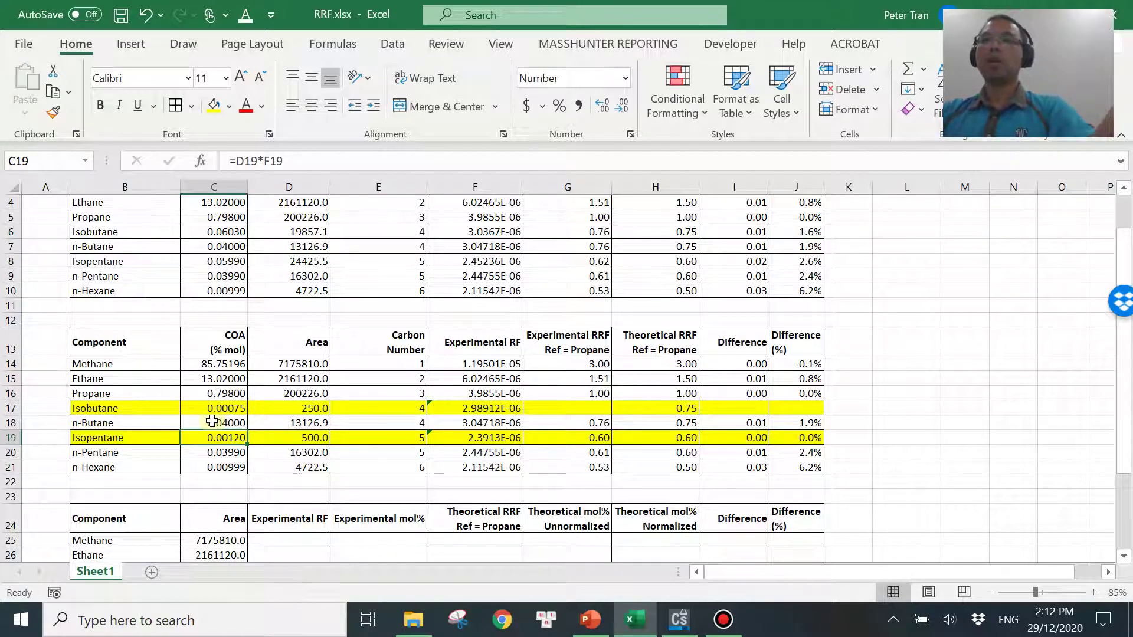
- Switch to PowerPoint and advance the slide show to slide 6, on estimating concentrations by normalization without calibration
{"action": "left_click", "coordinate": [592, 620]}
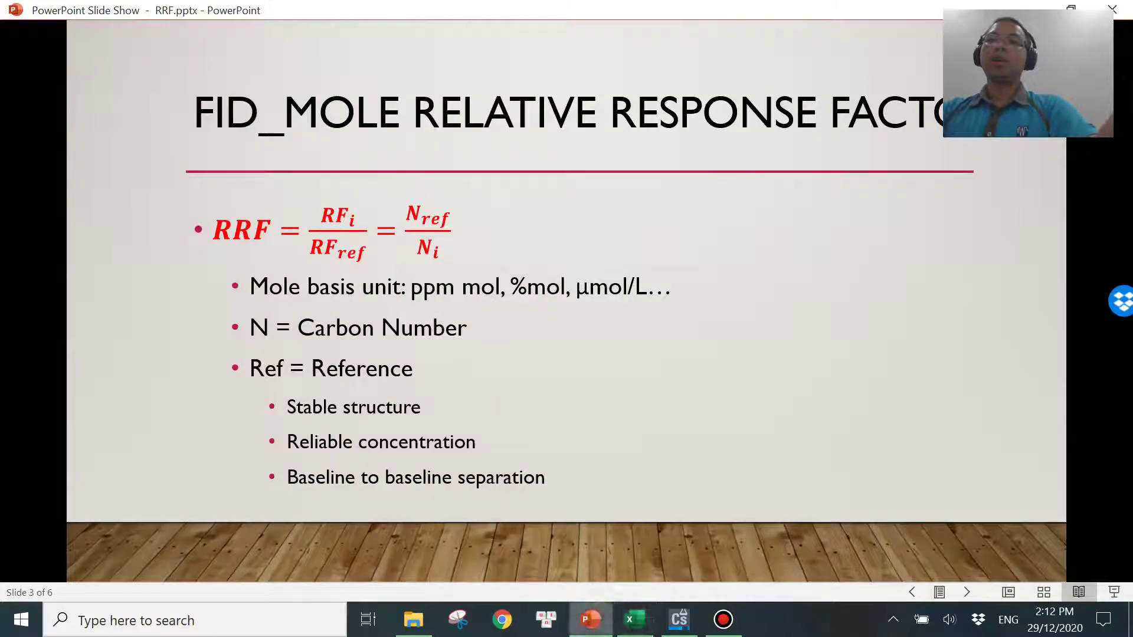
{"action": "left_click", "coordinate": [540, 399]}
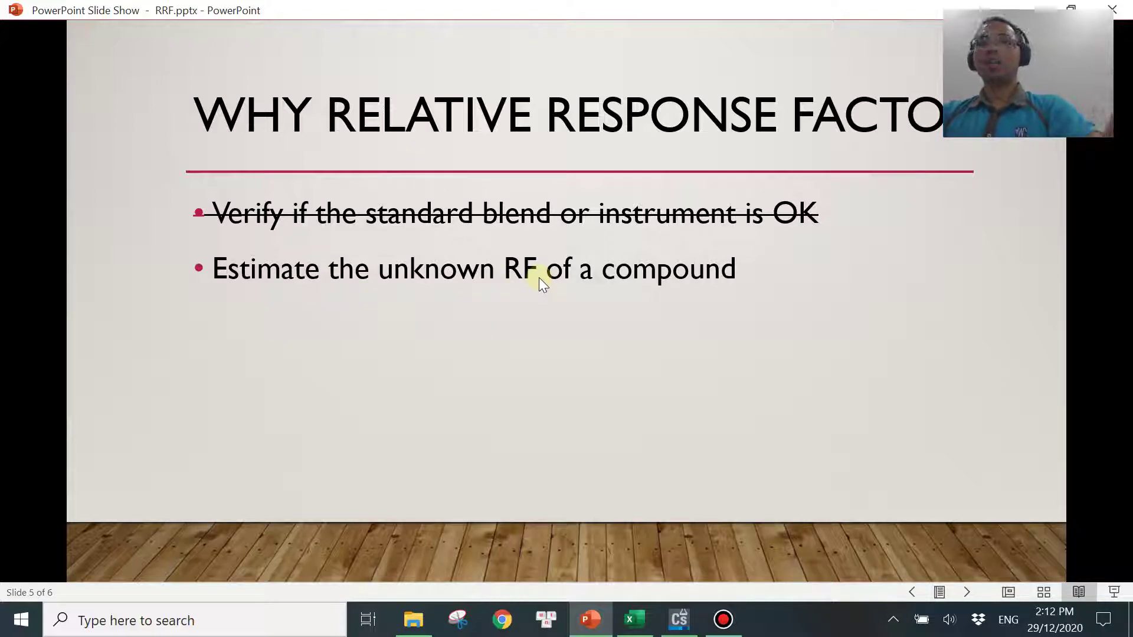
{"action": "left_click", "coordinate": [586, 345]}
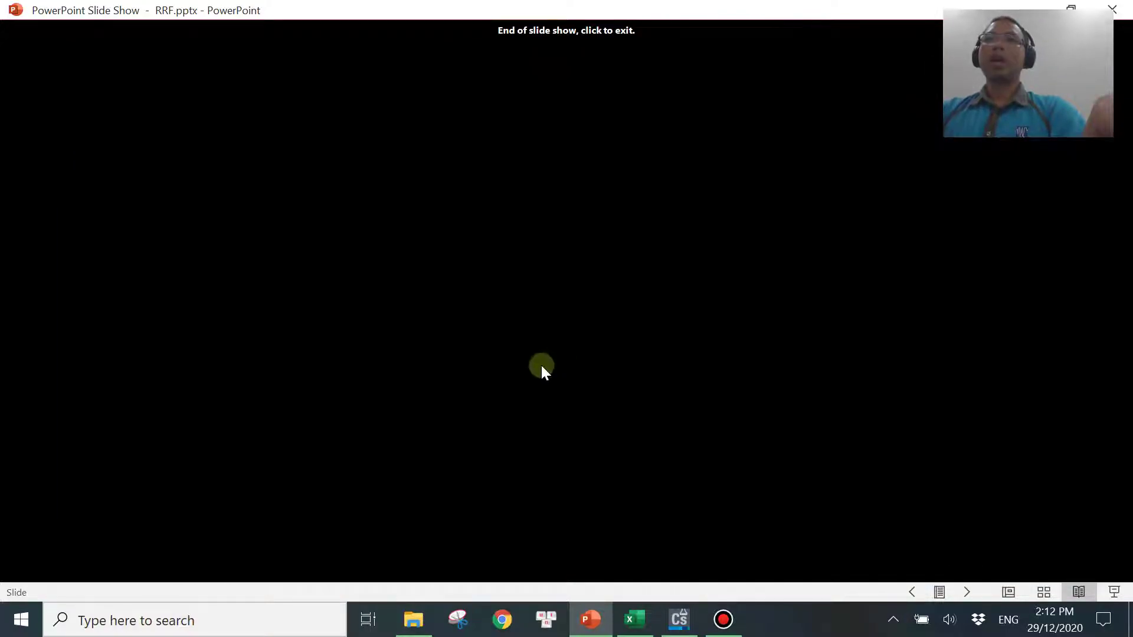
{"action": "key", "text": "Left"}
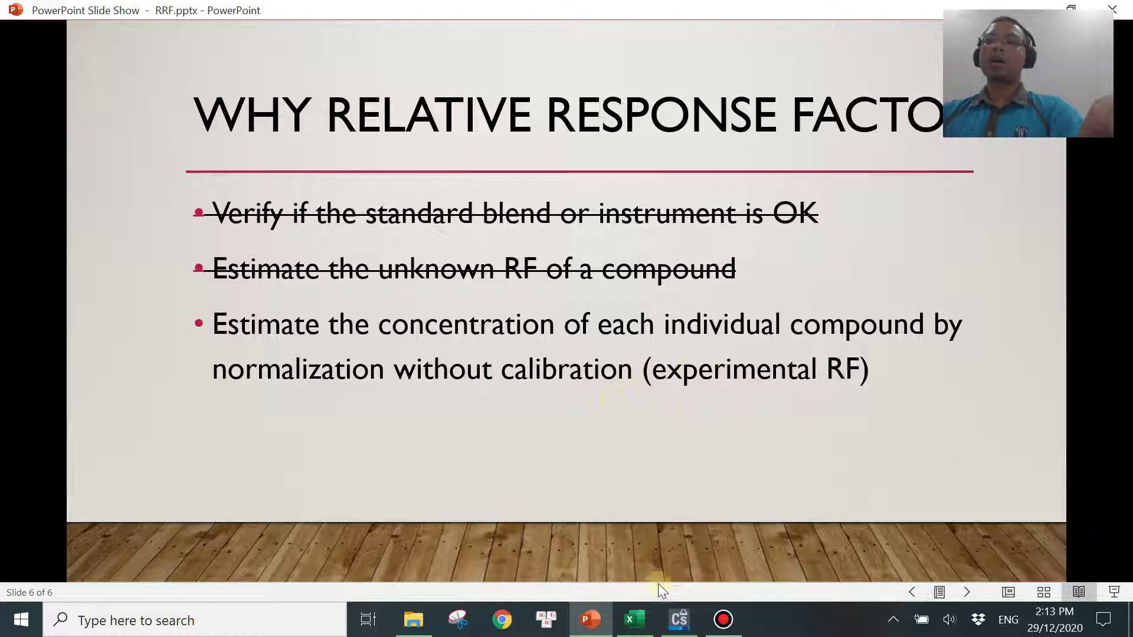
- Return to the RRF.xlsx workbook in Excel and examine the component areas in C25:C32 of the third table
{"action": "left_click", "coordinate": [634, 619]}
{"action": "scroll", "coordinate": [913, 451], "scroll_direction": "down", "scroll_amount": 4}
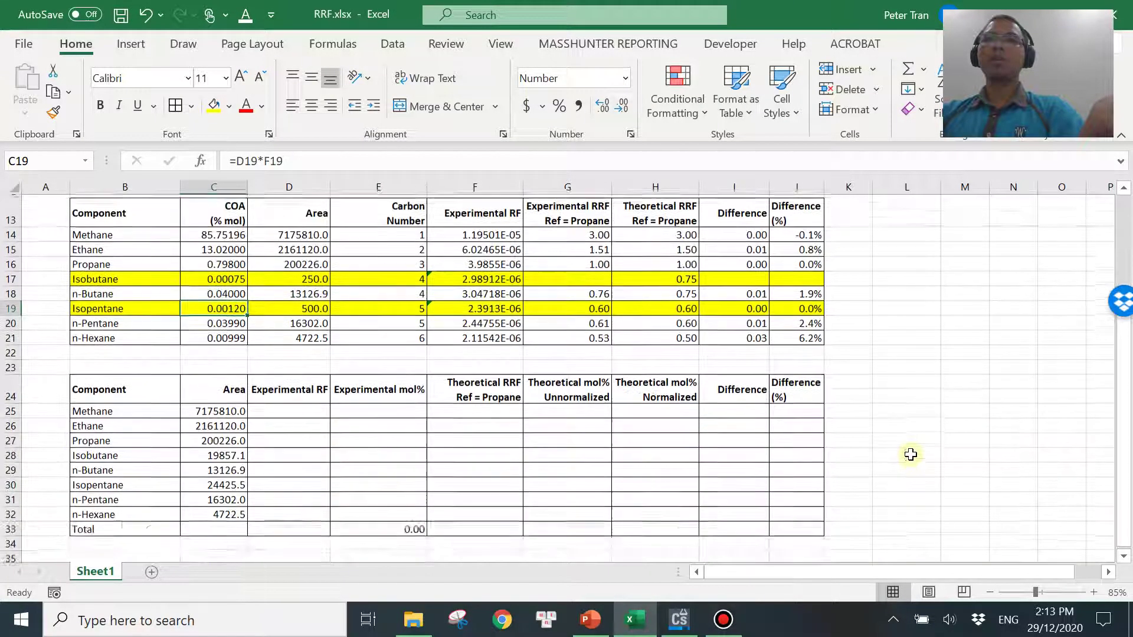
{"action": "scroll", "coordinate": [913, 453], "scroll_direction": "down", "scroll_amount": 2}
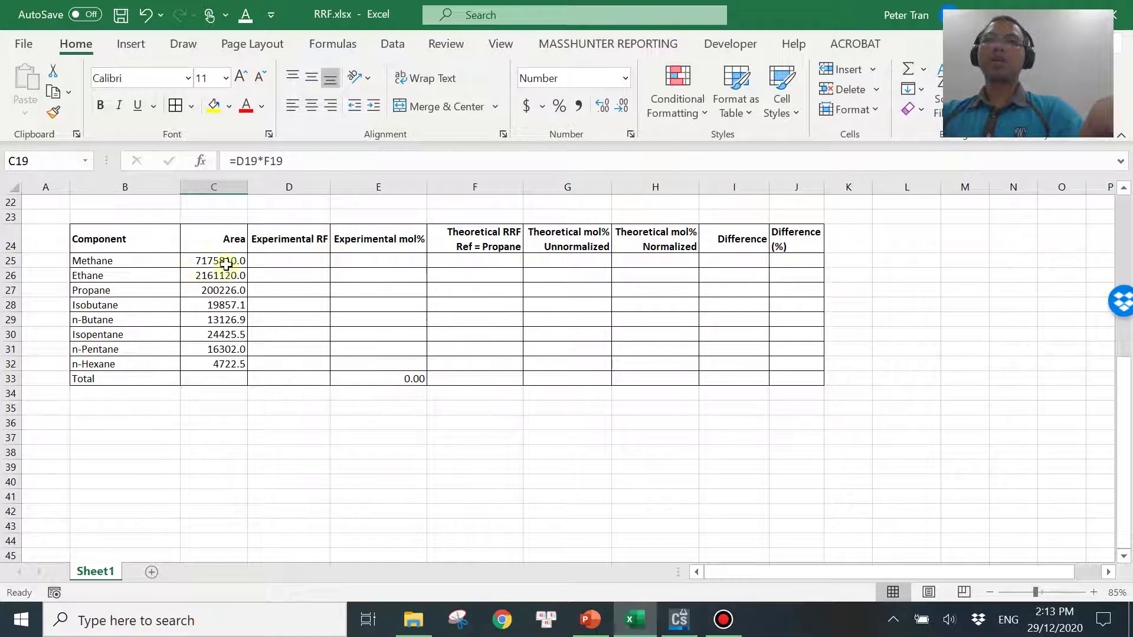
{"action": "left_click_drag", "start_coordinate": [226, 263], "coordinate": [236, 363]}
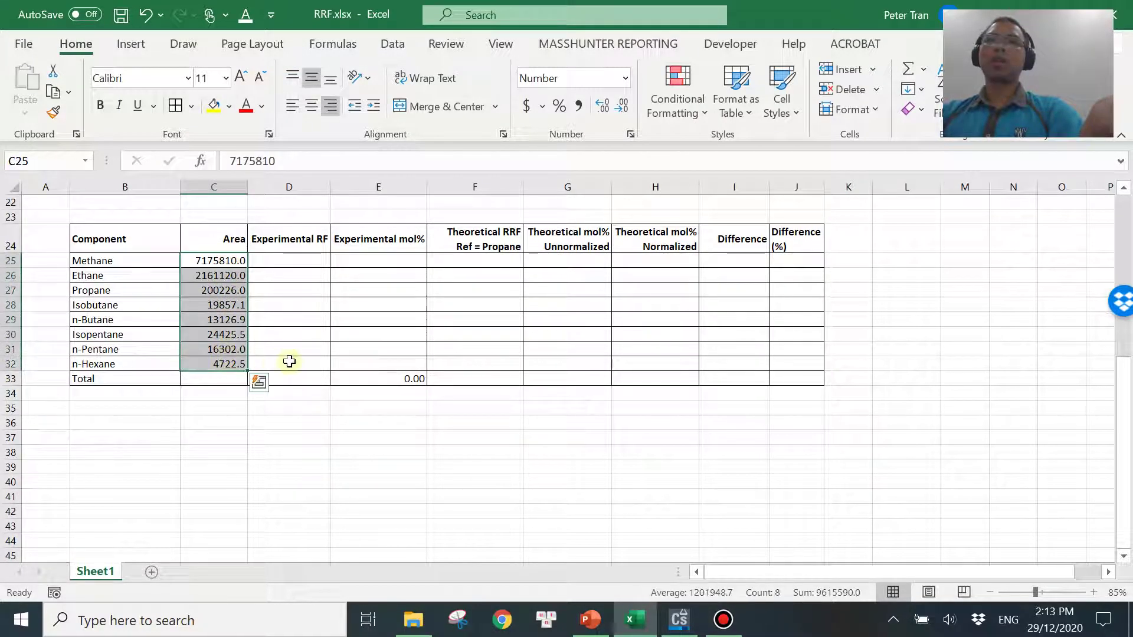
- Copy the experimental RFs from F3:F10 of the first table and paste them as values into D25:D32
{"action": "left_click", "coordinate": [287, 260]}
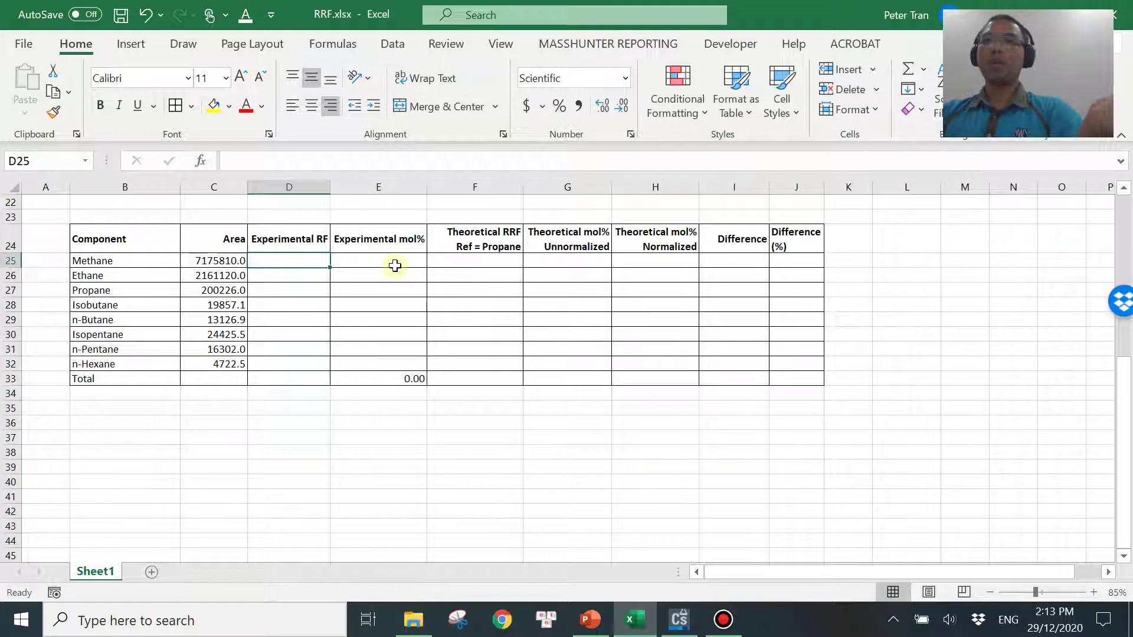
{"action": "scroll", "coordinate": [437, 344], "scroll_direction": "up", "scroll_amount": 7}
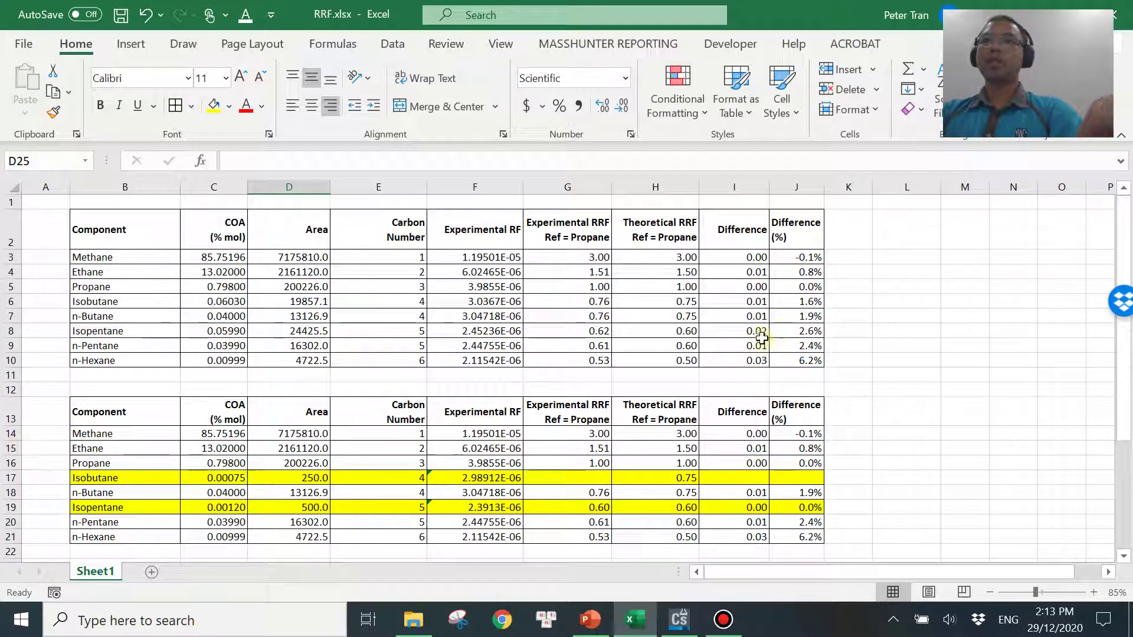
{"action": "left_click_drag", "start_coordinate": [473, 263], "coordinate": [476, 360]}
{"action": "right_click", "coordinate": [481, 357]}
{"action": "left_click", "coordinate": [534, 130]}
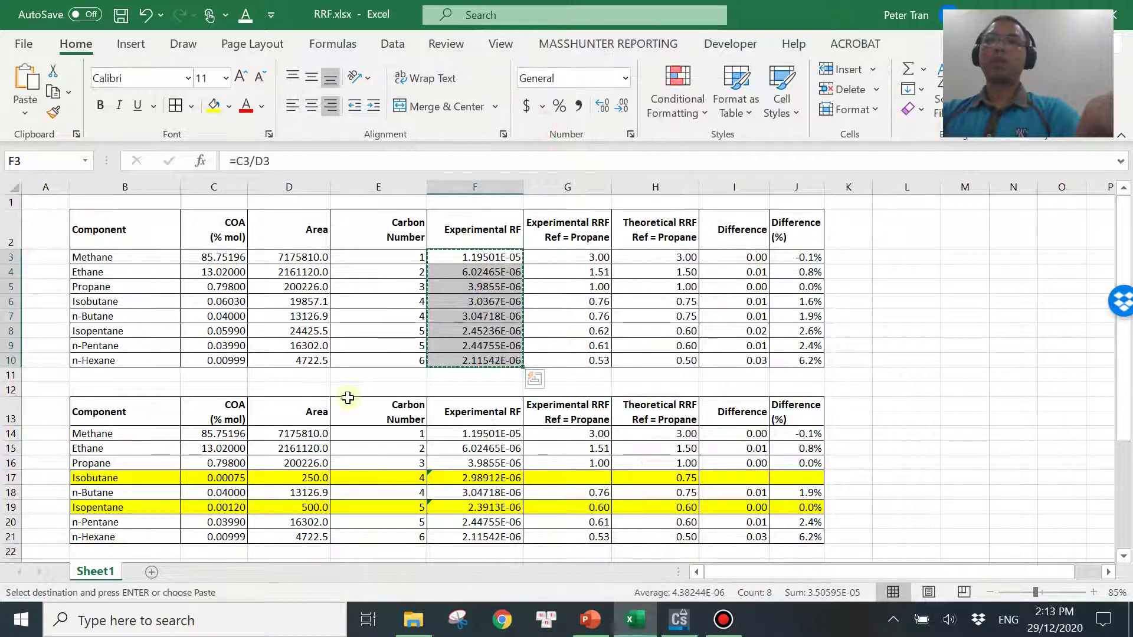
{"action": "scroll", "coordinate": [273, 361], "scroll_direction": "down", "scroll_amount": 10}
{"action": "scroll", "coordinate": [301, 328], "scroll_direction": "up", "scroll_amount": 4}
{"action": "left_click", "coordinate": [291, 304]}
{"action": "right_click", "coordinate": [292, 304]}
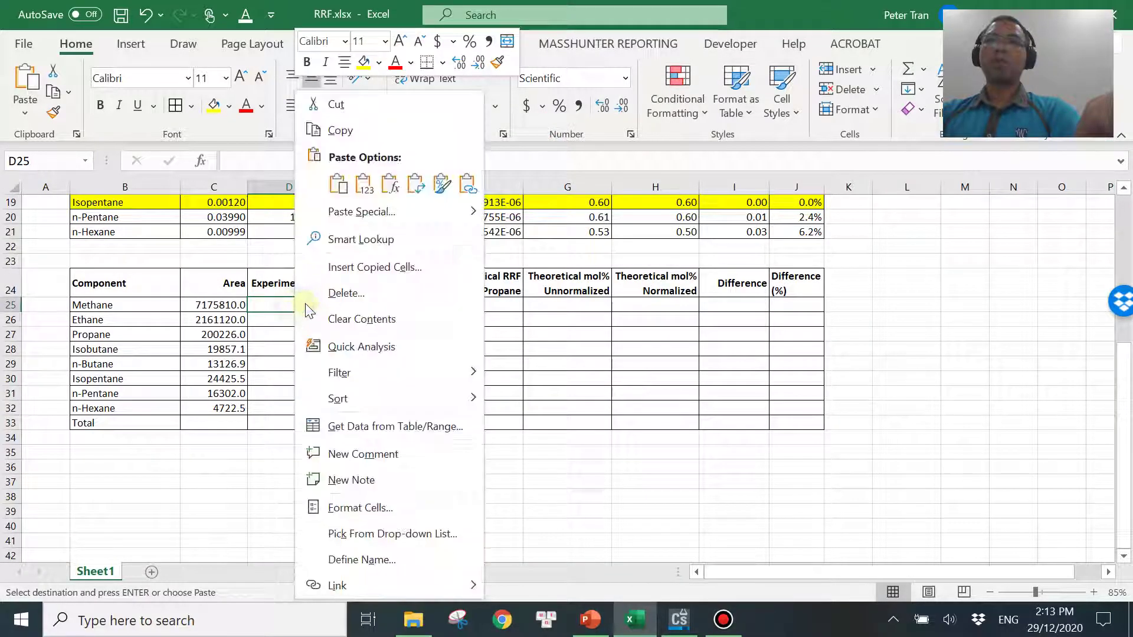
{"action": "left_click", "coordinate": [373, 180]}
{"action": "left_click", "coordinate": [289, 481]}
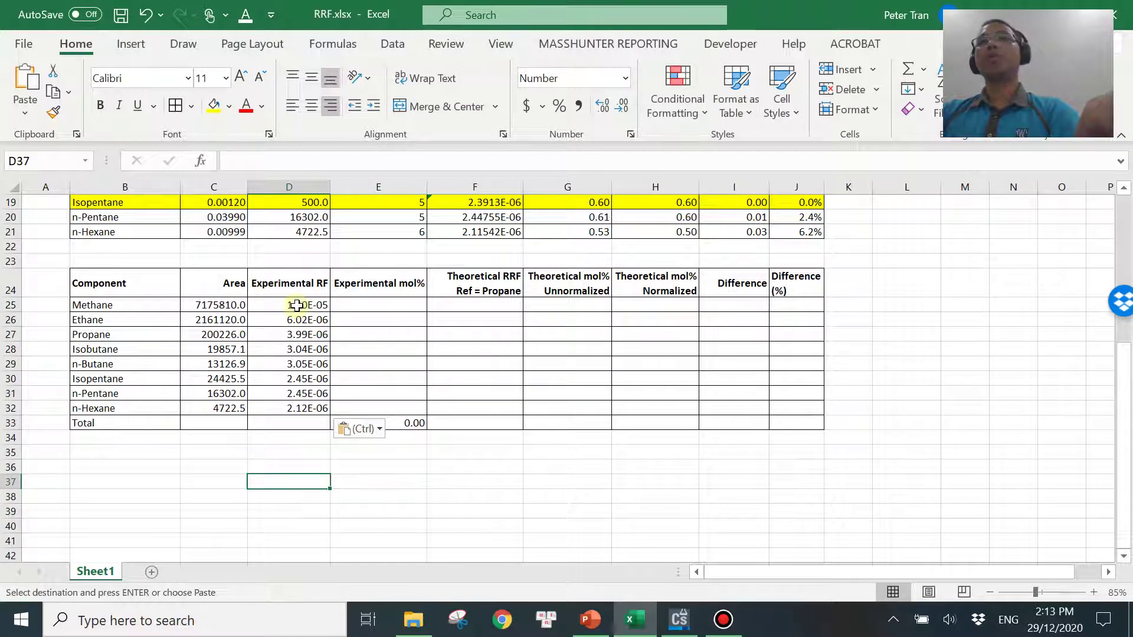
- Calculate methane's experimental mol% in E25 with =C25*D25 and fill the formula down through n-hexane in E32
{"action": "left_click", "coordinate": [376, 305]}
{"action": "type", "text": "="}
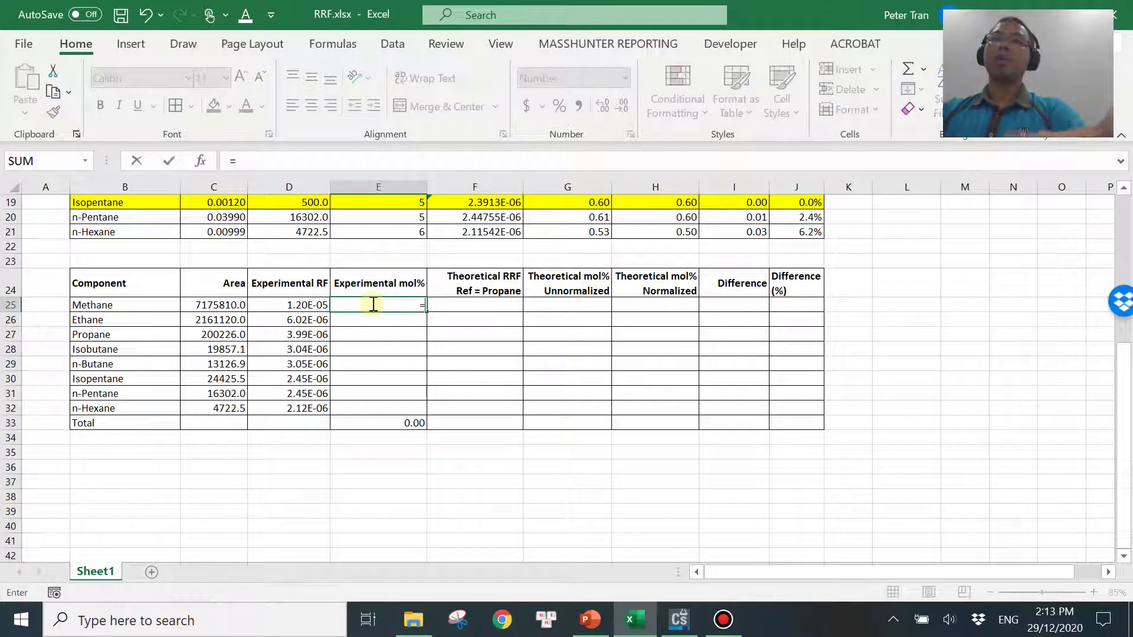
{"action": "left_click", "coordinate": [227, 302]}
{"action": "type", "text": "*"}
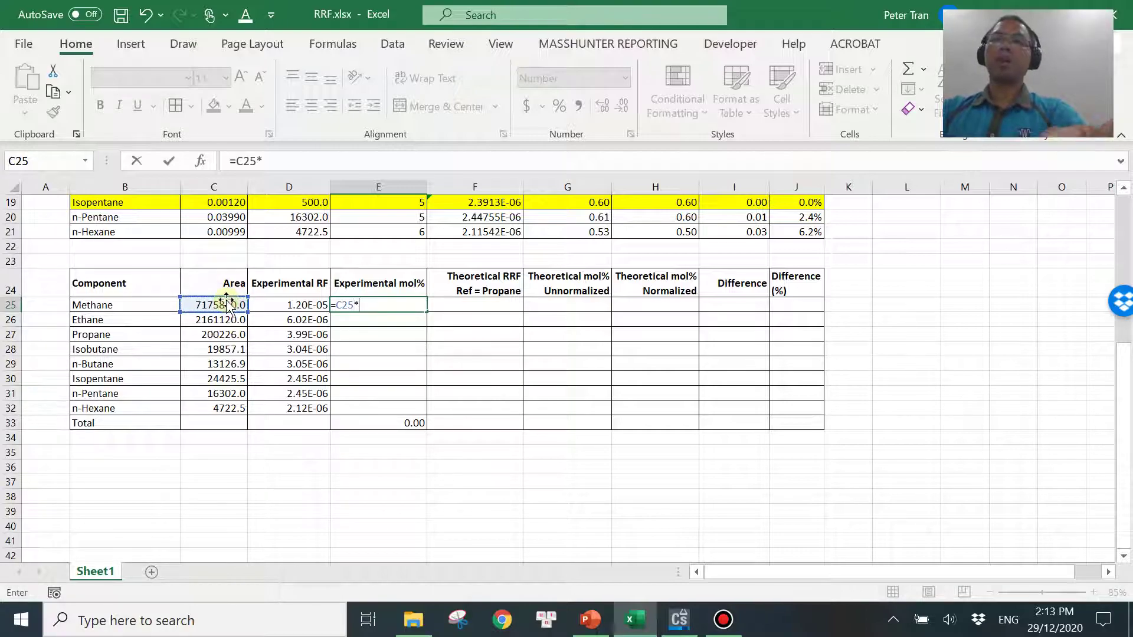
{"action": "left_click", "coordinate": [311, 304]}
{"action": "key", "text": "Return"}
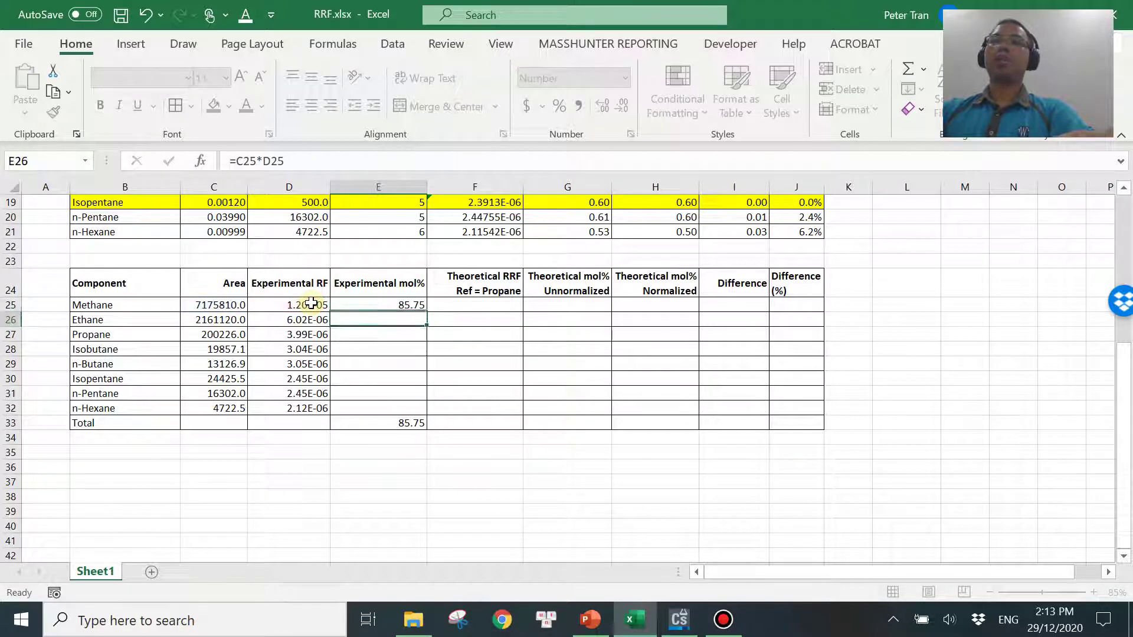
{"action": "left_click", "coordinate": [399, 304]}
{"action": "left_click_drag", "start_coordinate": [426, 318], "coordinate": [410, 408]}
{"action": "left_click", "coordinate": [375, 495]}
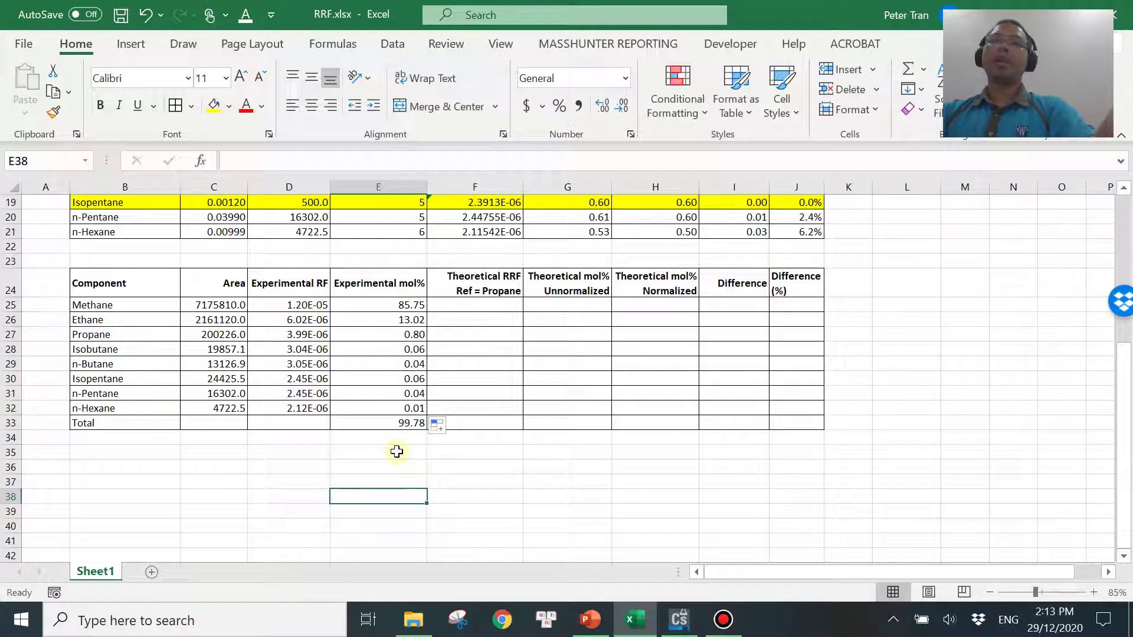
- Check the experimental mol% total and the component list, and reread the normalization slide in PowerPoint
{"action": "left_click", "coordinate": [356, 423]}
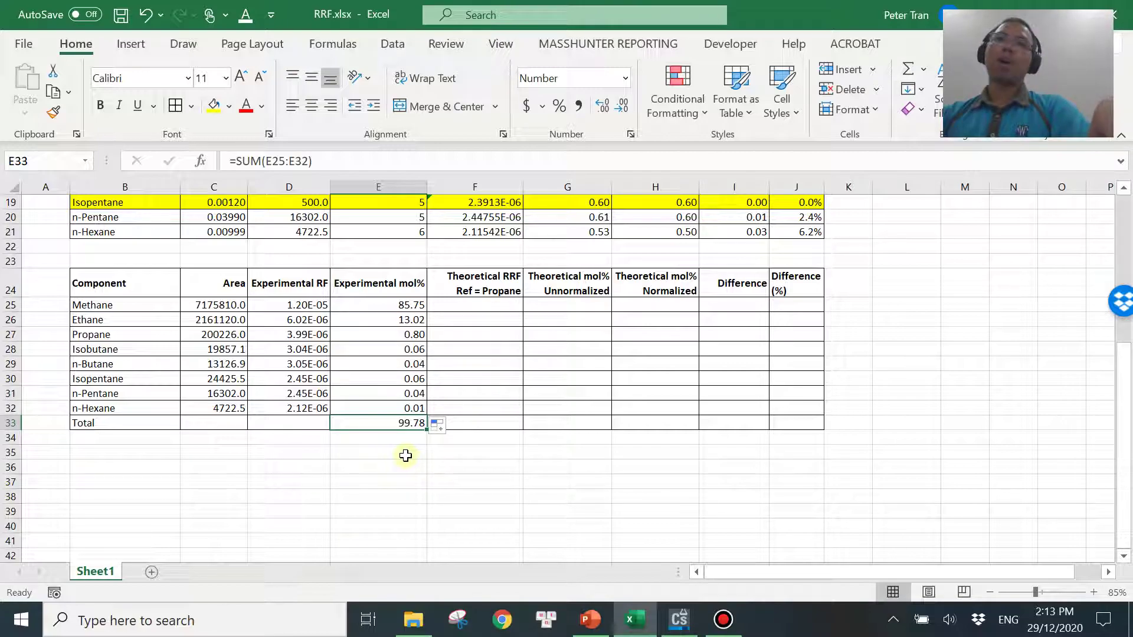
{"action": "left_click_drag", "start_coordinate": [122, 307], "coordinate": [125, 410]}
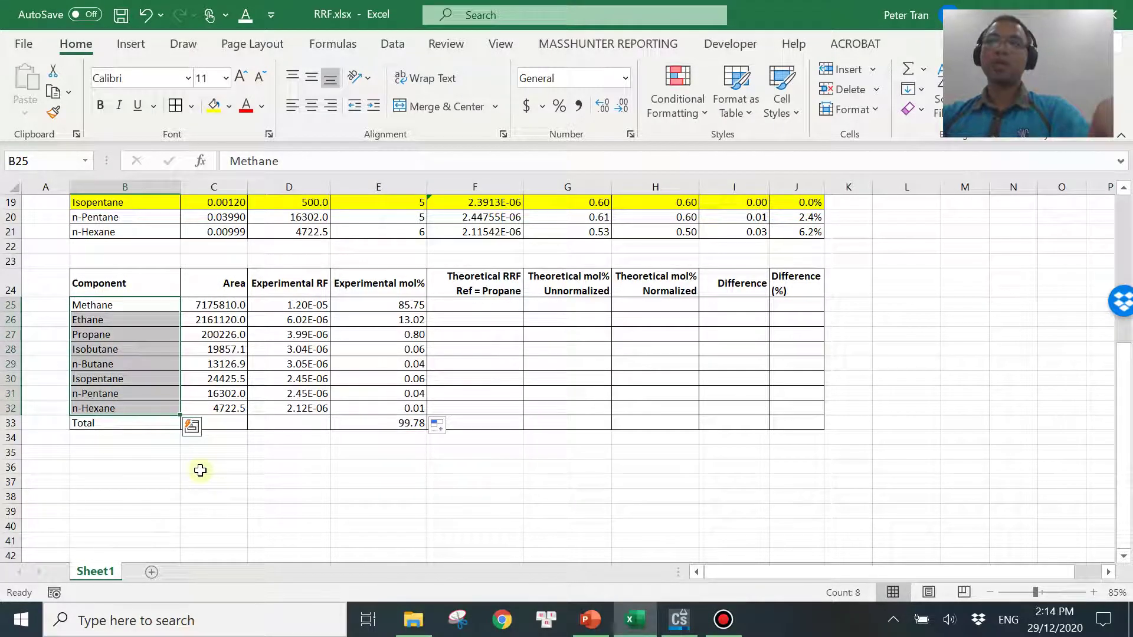
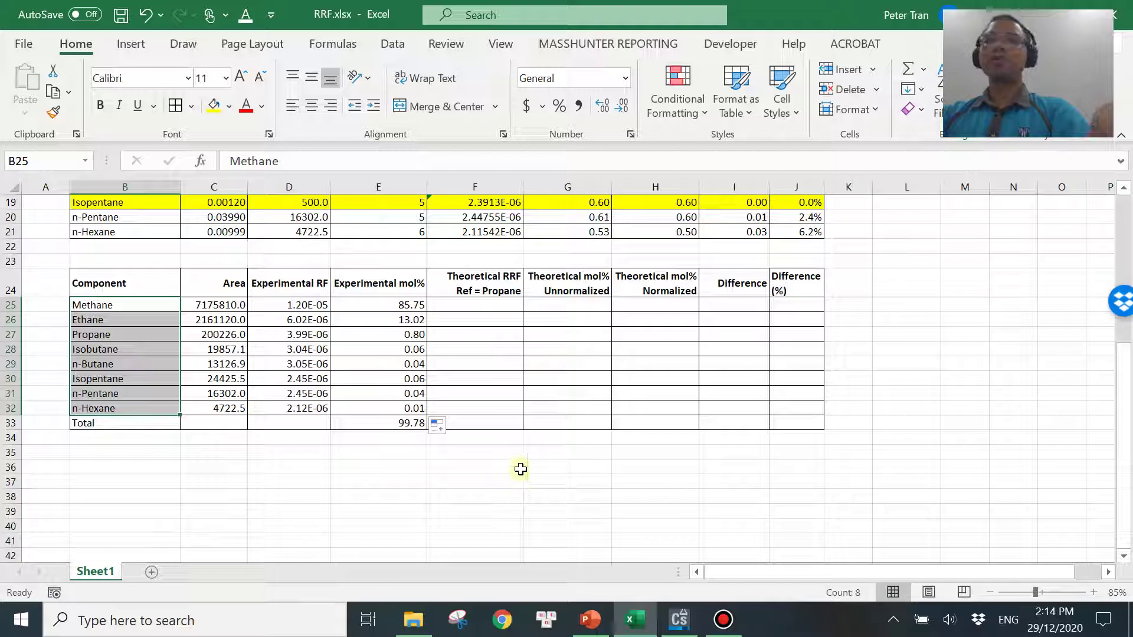
{"action": "left_click", "coordinate": [519, 468]}
{"action": "left_click", "coordinate": [584, 621]}
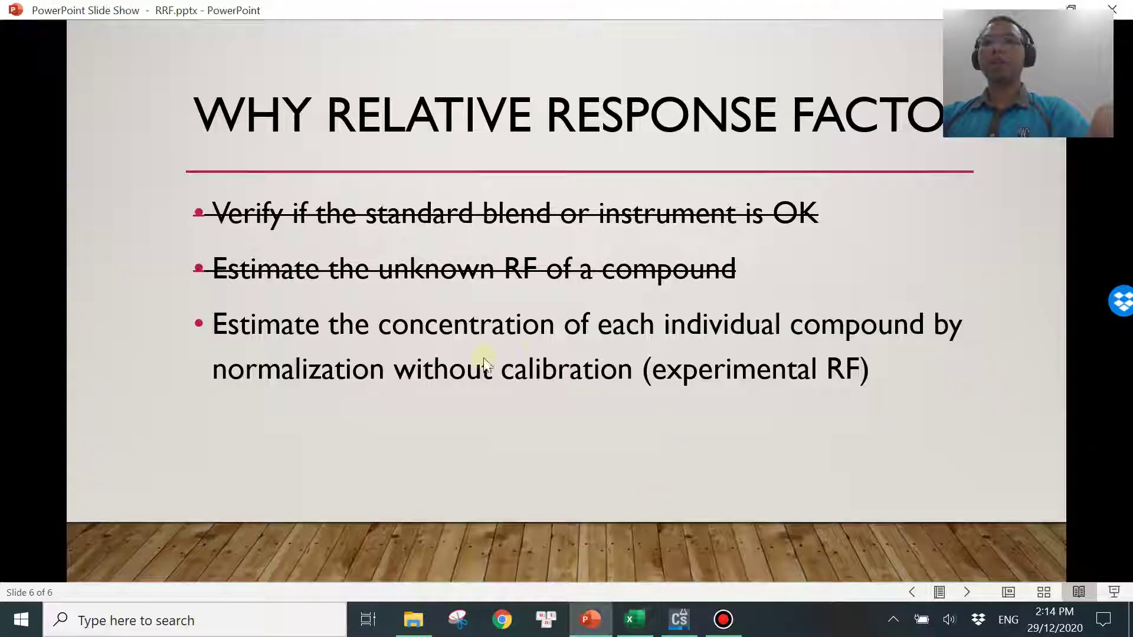
{"action": "left_click", "coordinate": [588, 619]}
{"action": "left_click_drag", "start_coordinate": [298, 304], "coordinate": [298, 413]}
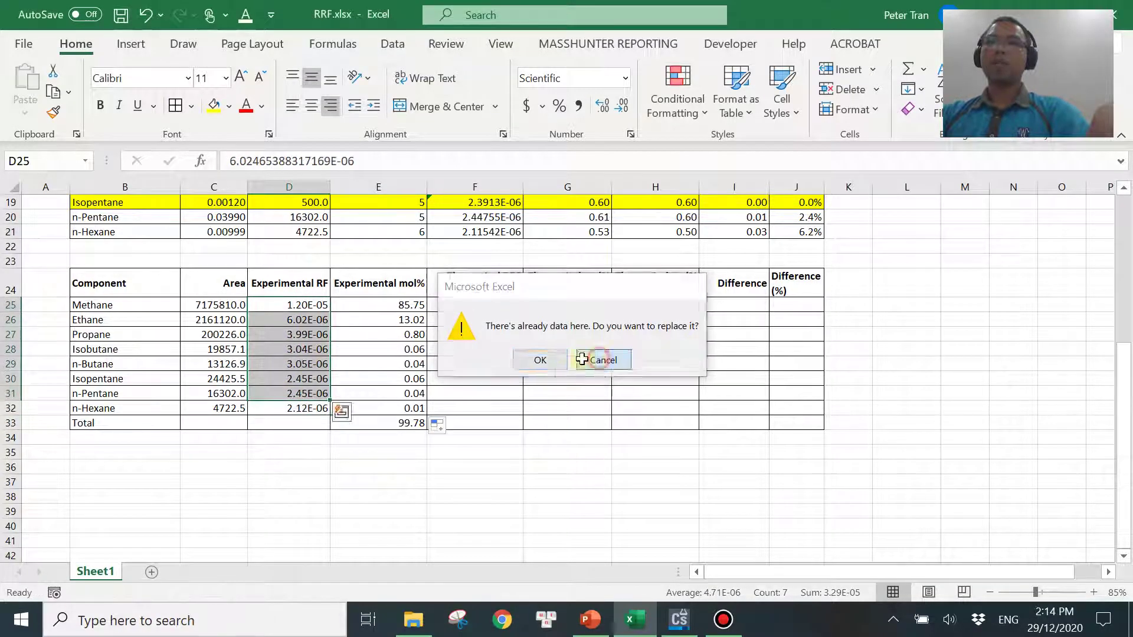
{"action": "left_click", "coordinate": [603, 360]}
{"action": "left_click", "coordinate": [304, 306]}
{"action": "left_click", "coordinate": [289, 392]}
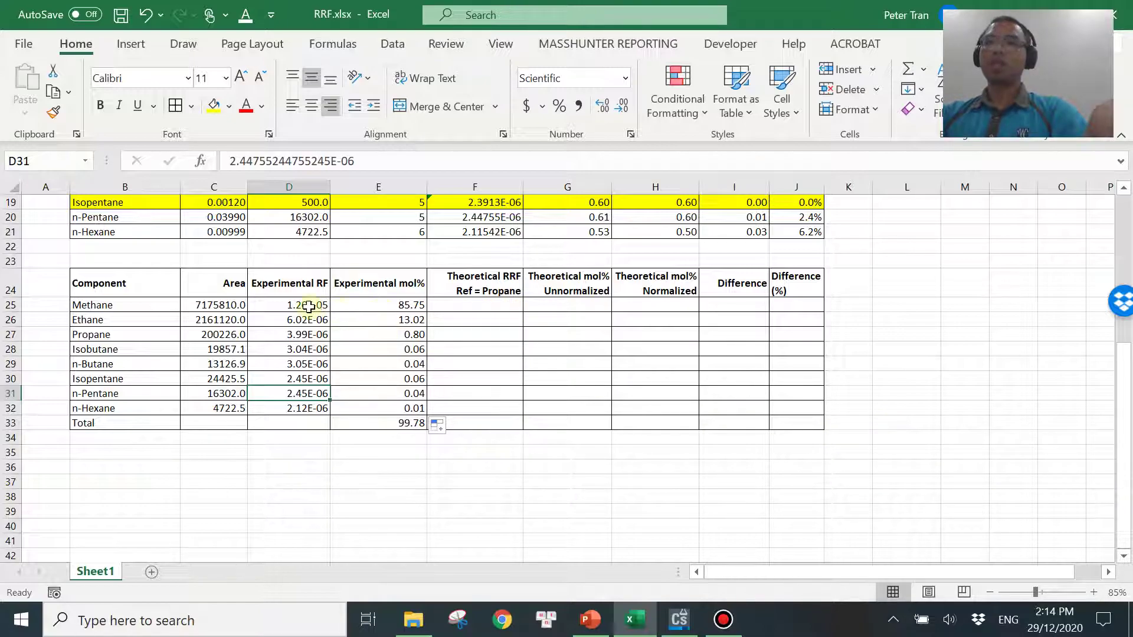
- Copy the theoretical RRFs from H3:H10 of the first table and paste them as values into F25:F32
{"action": "left_click", "coordinate": [484, 302]}
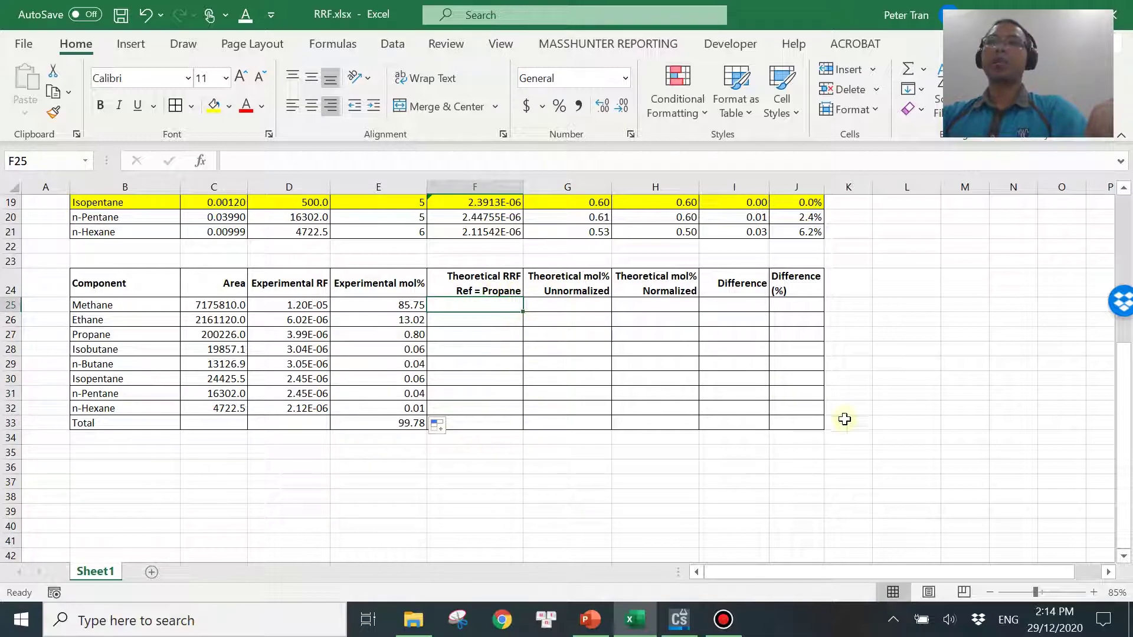
{"action": "scroll", "coordinate": [856, 431], "scroll_direction": "up", "scroll_amount": 6}
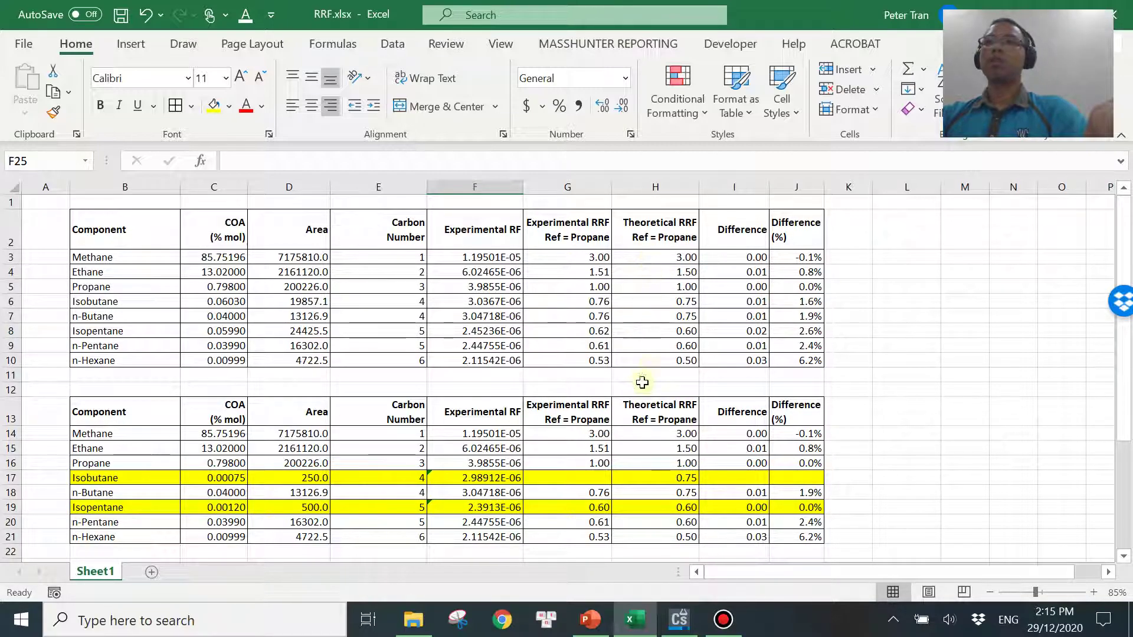
{"action": "left_click", "coordinate": [651, 257]}
{"action": "left_click_drag", "start_coordinate": [652, 271], "coordinate": [652, 359]}
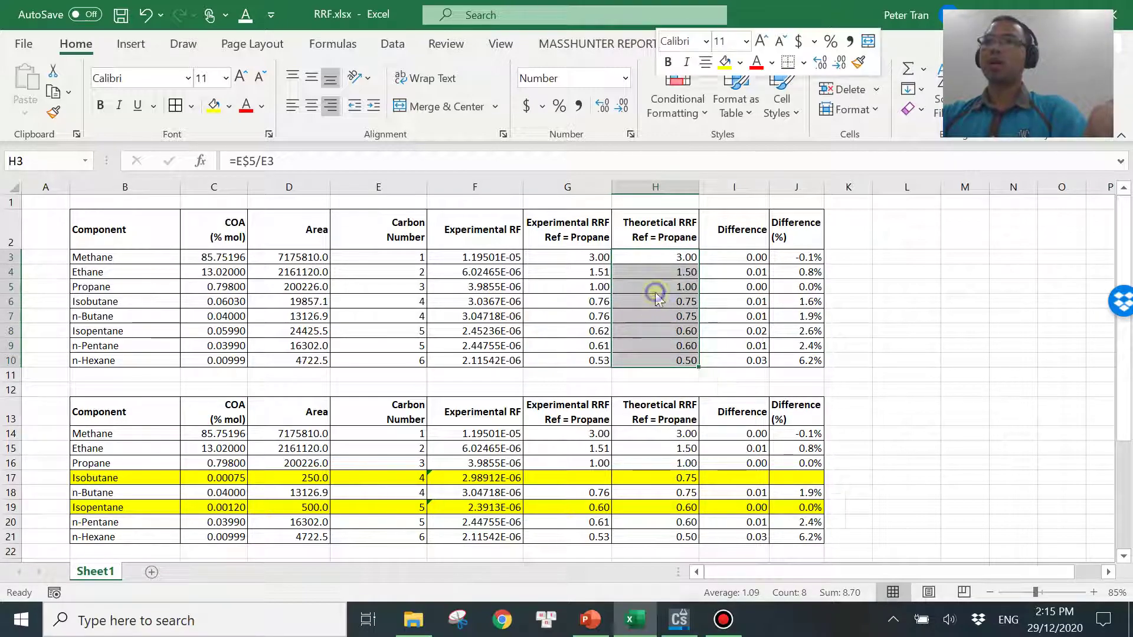
{"action": "right_click", "coordinate": [654, 292]}
{"action": "left_click", "coordinate": [713, 135]}
{"action": "scroll", "coordinate": [472, 369], "scroll_direction": "down", "scroll_amount": 10}
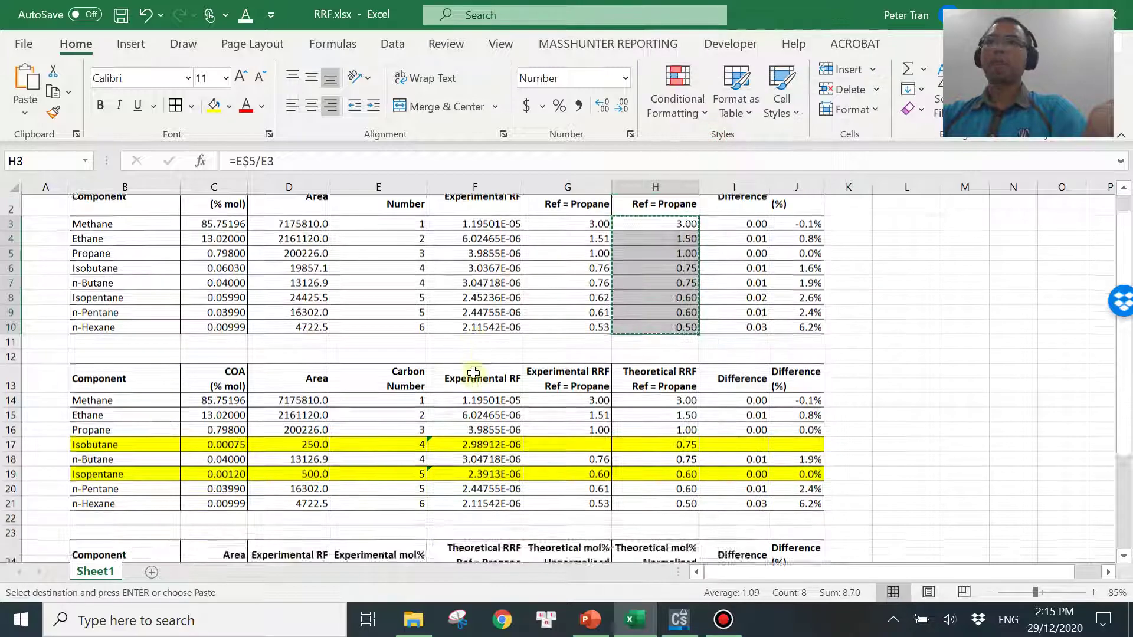
{"action": "scroll", "coordinate": [489, 371], "scroll_direction": "up", "scroll_amount": 5}
{"action": "left_click", "coordinate": [496, 348]}
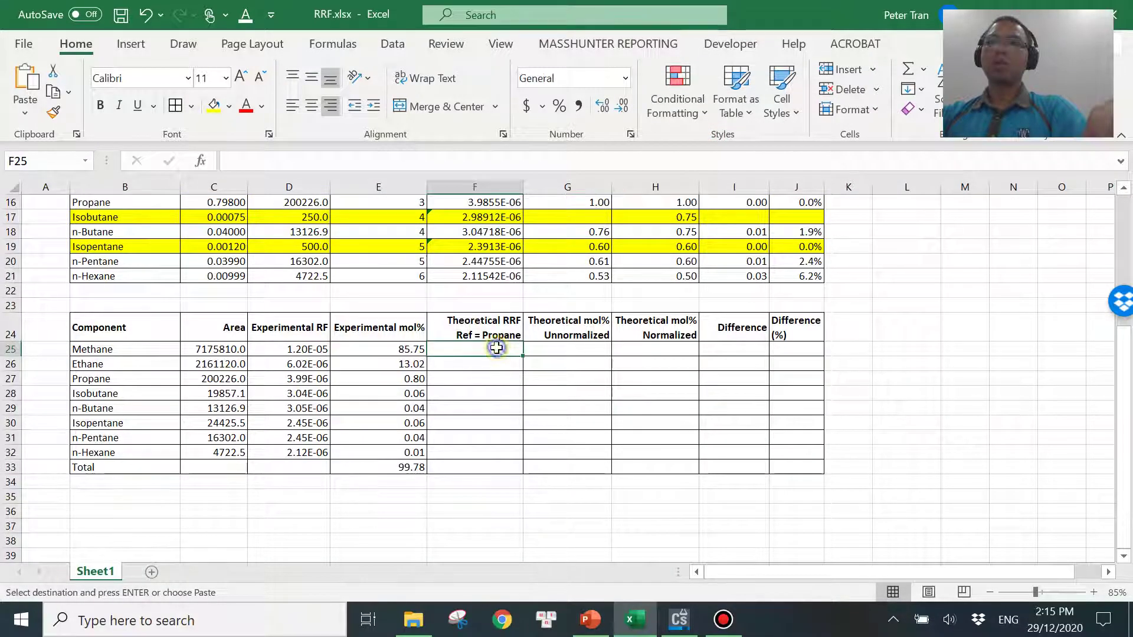
{"action": "right_click", "coordinate": [496, 348]}
{"action": "left_click", "coordinate": [565, 185]}
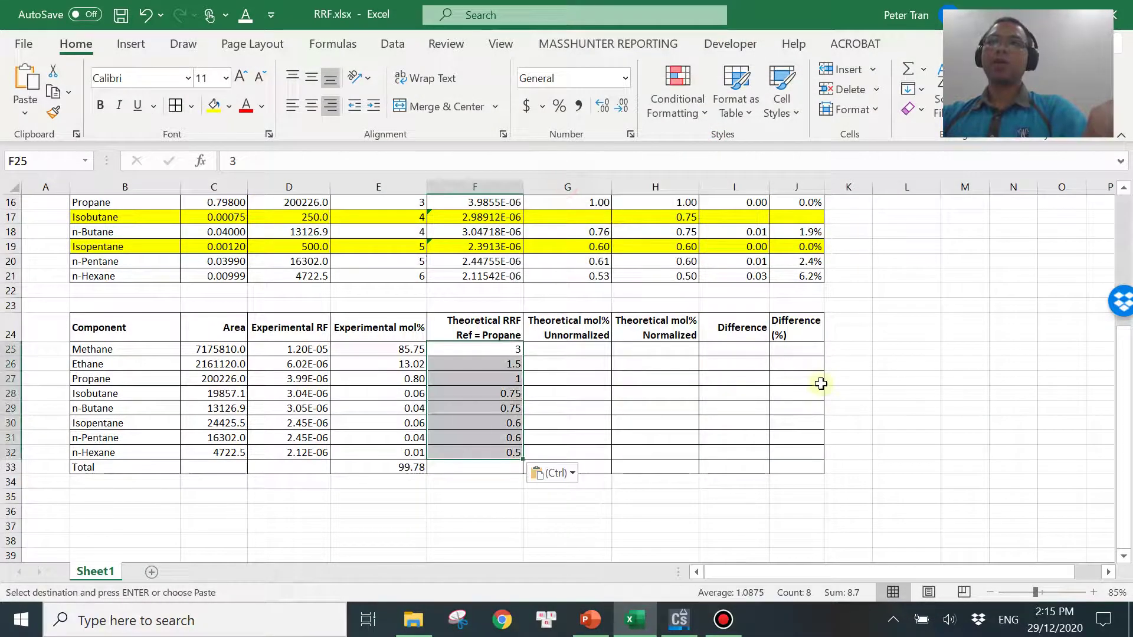
{"action": "left_click", "coordinate": [964, 379]}
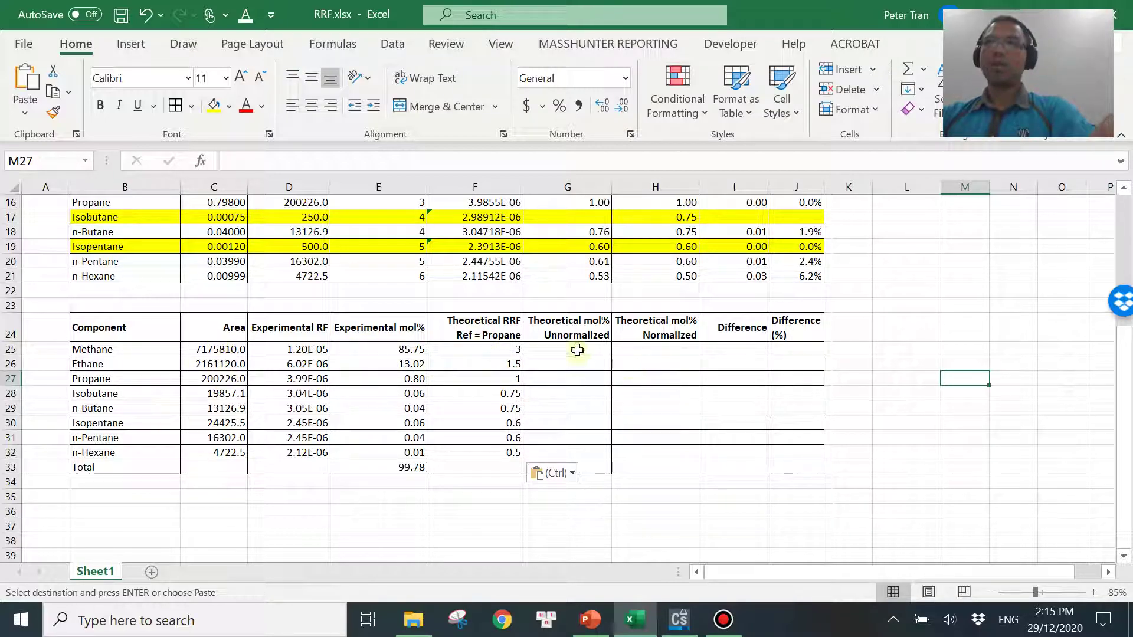
- Calculate methane's unnormalized theoretical mol% in G25 with =C25*F25 and fill the formula down through n-hexane in G32
{"action": "left_click", "coordinate": [577, 349]}
{"action": "type", "text": "="}
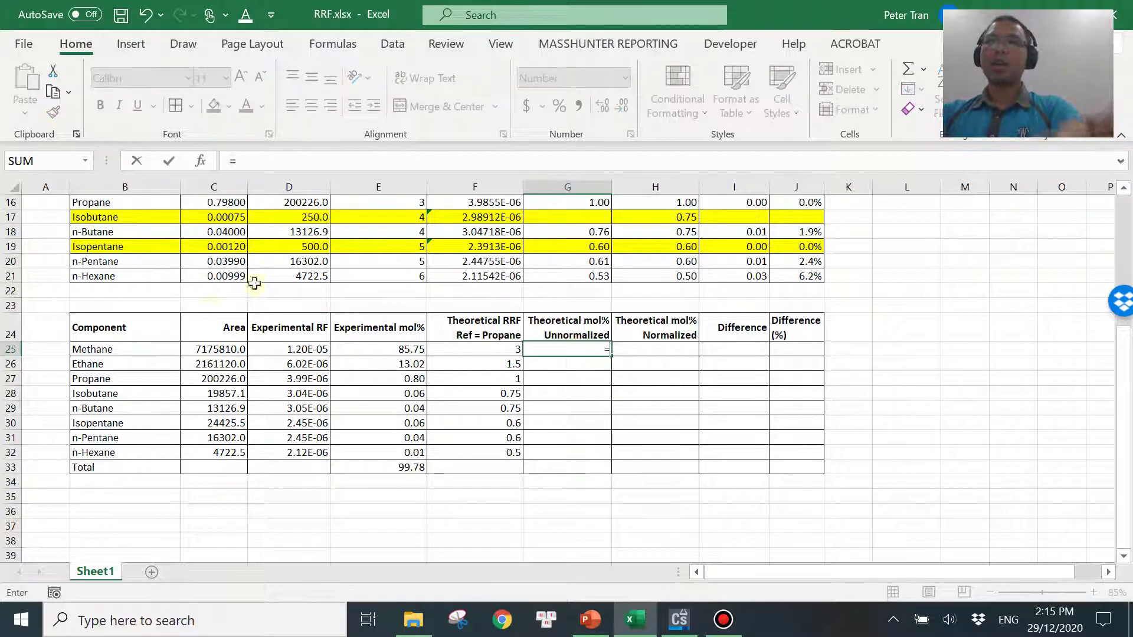
{"action": "left_click", "coordinate": [213, 348]}
{"action": "type", "text": "*"}
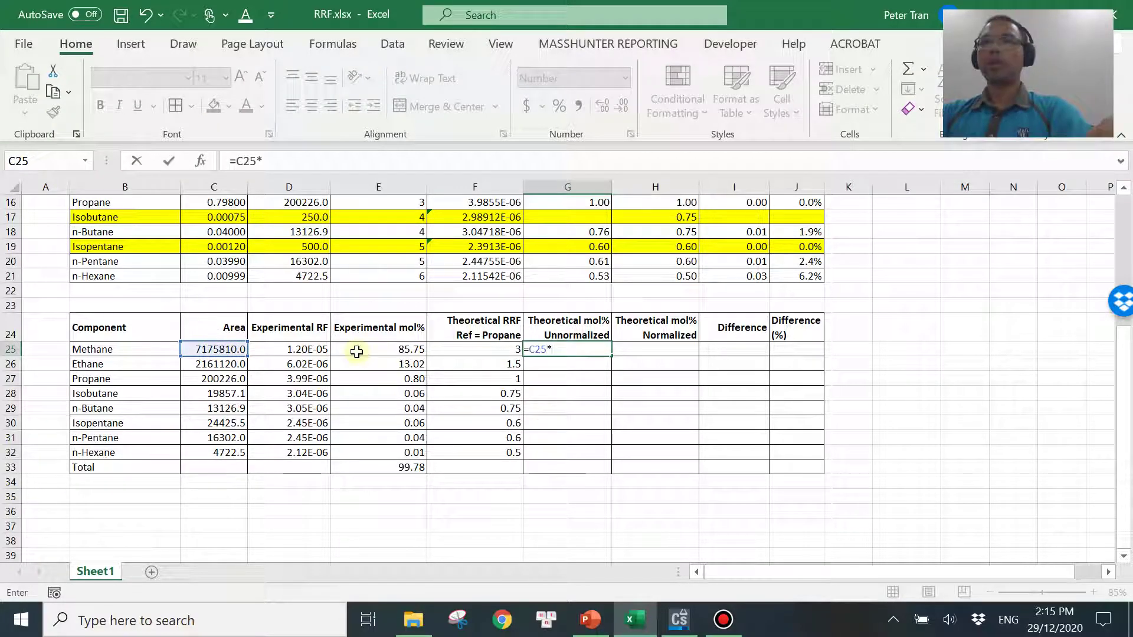
{"action": "left_click", "coordinate": [453, 352]}
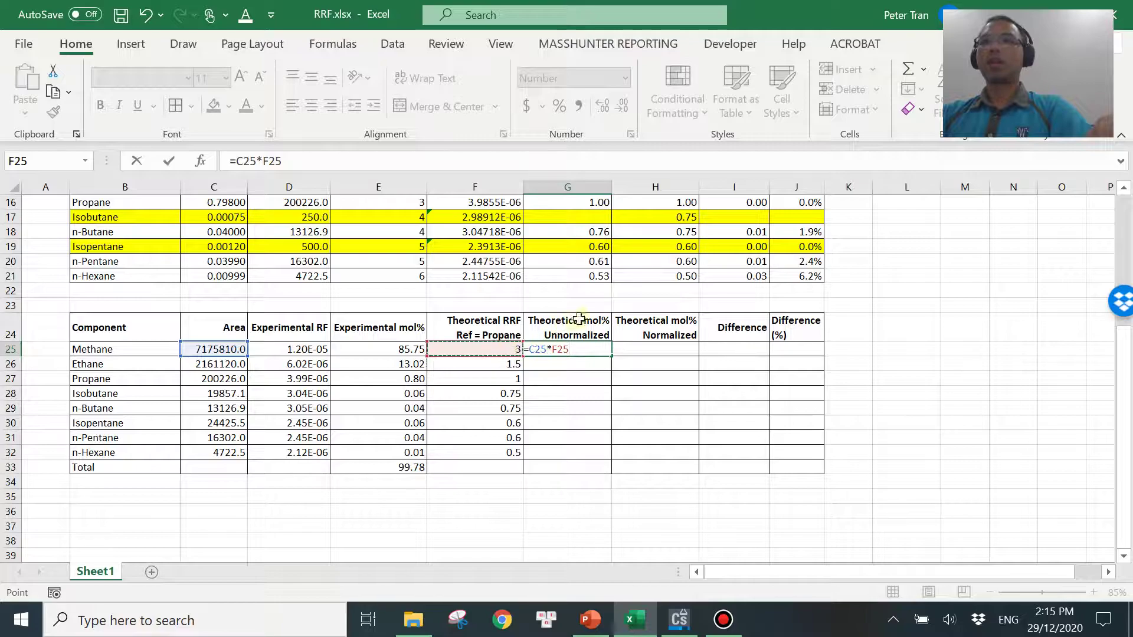
{"action": "key", "text": "ctrl+Return"}
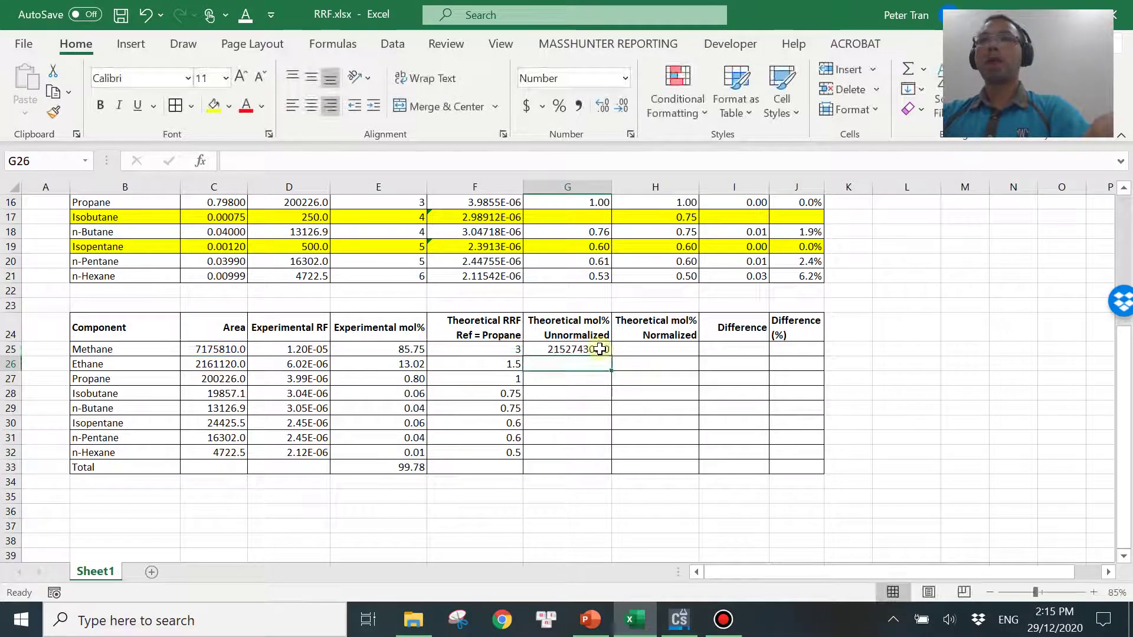
{"action": "left_click_drag", "start_coordinate": [611, 354], "coordinate": [603, 463]}
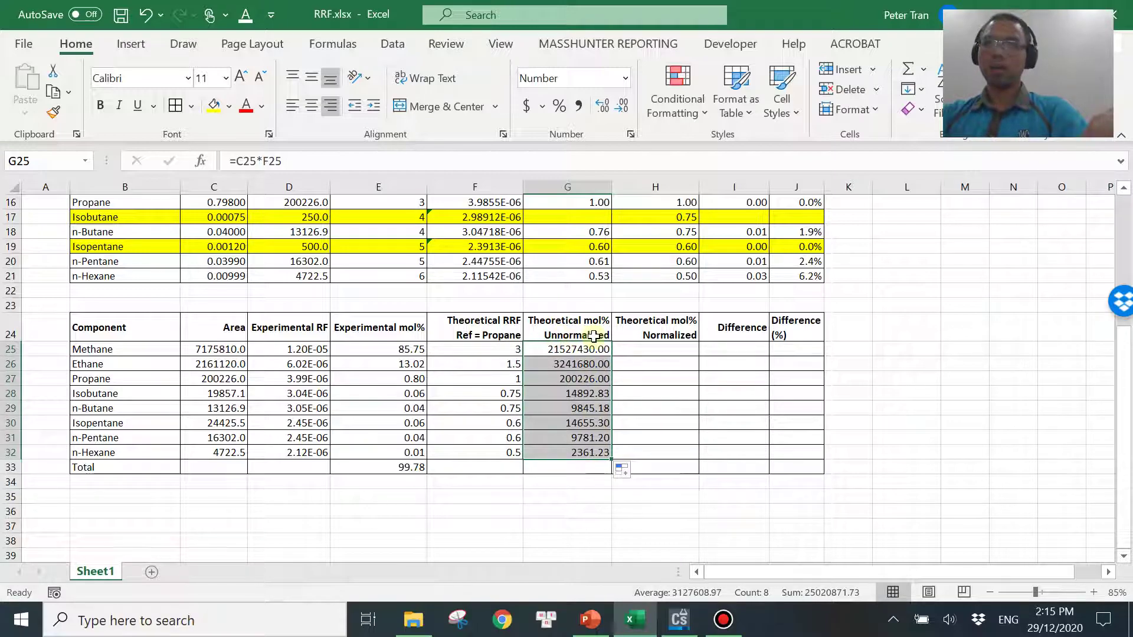
- Total the unnormalized theoretical mol% values in G33 with =SUM(G25:G32)
{"action": "left_click", "coordinate": [557, 467]}
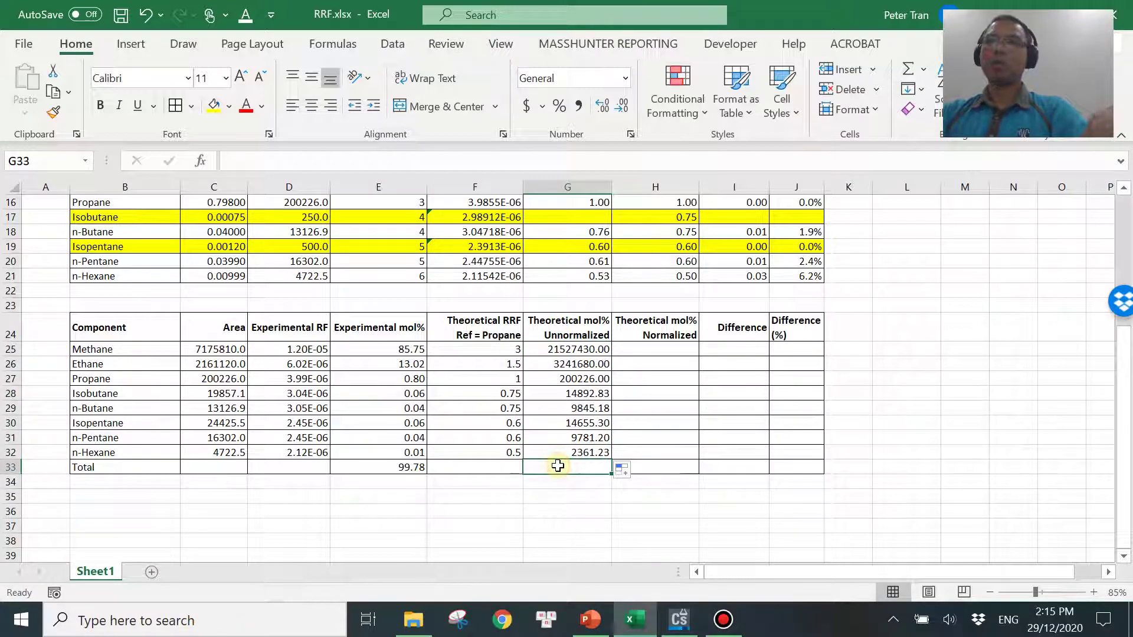
{"action": "type", "text": "=sum("}
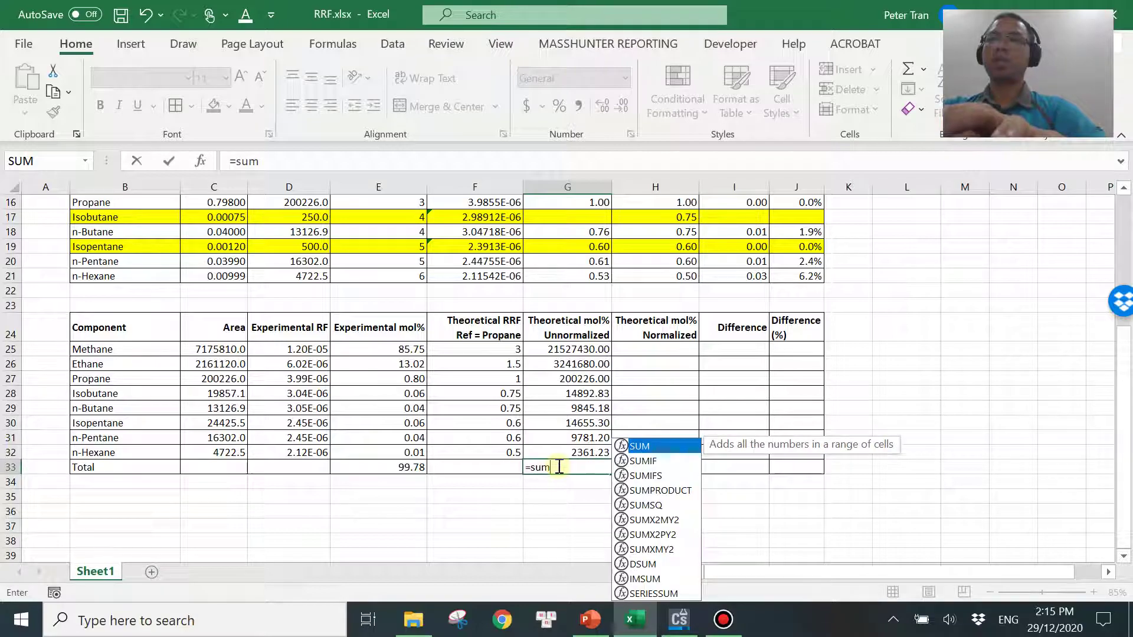
{"action": "left_click_drag", "start_coordinate": [587, 349], "coordinate": [592, 451]}
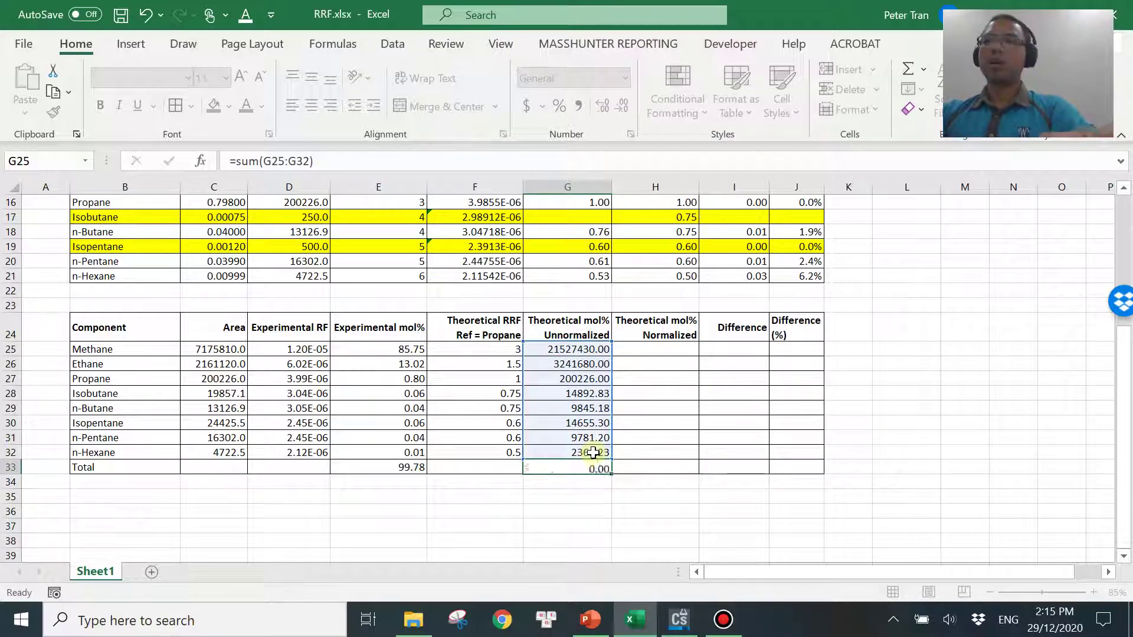
{"action": "key", "text": "Return"}
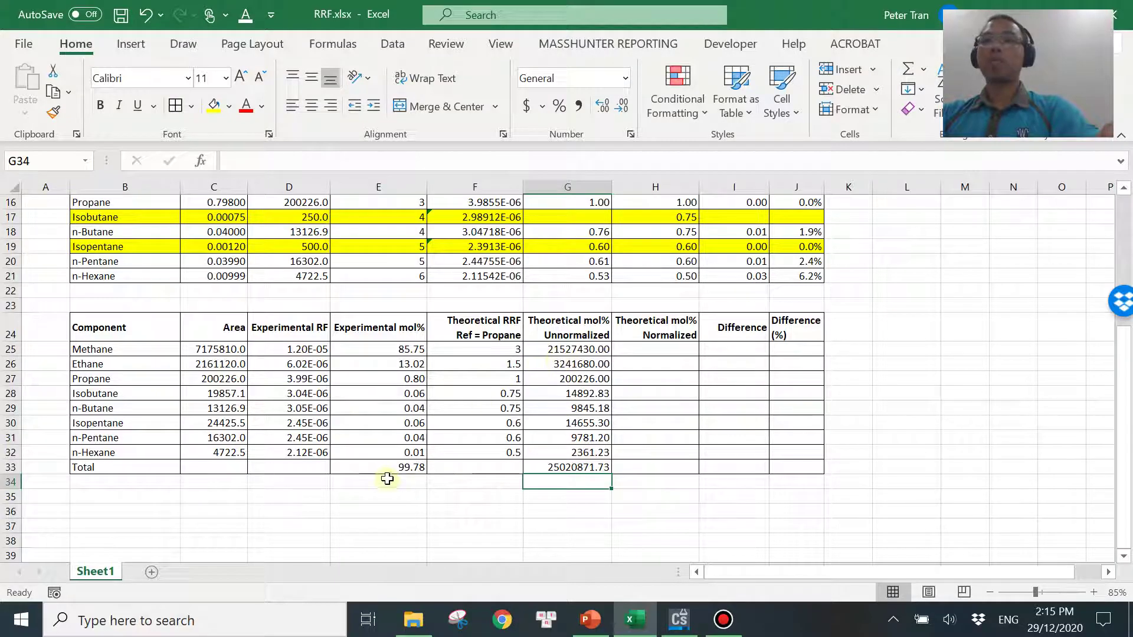
- Calculate methane's normalized theoretical mol% in H25 with =G25*100/G$33 and fill the formula down through n-hexane in H32
{"action": "left_click", "coordinate": [640, 351]}
{"action": "type", "text": "="}
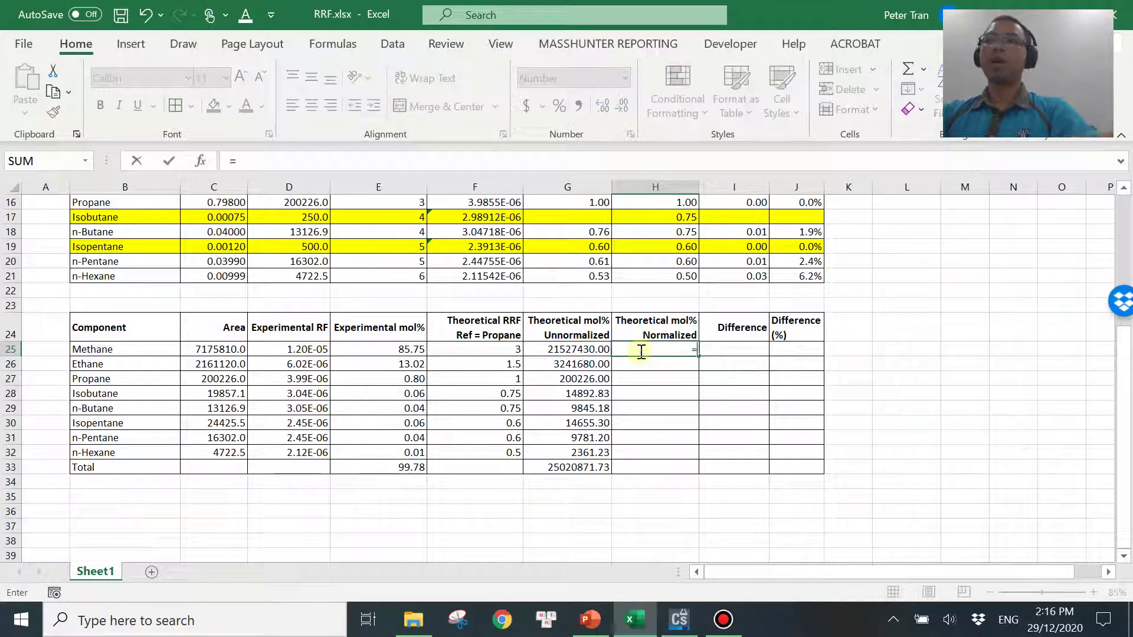
{"action": "left_click", "coordinate": [584, 349]}
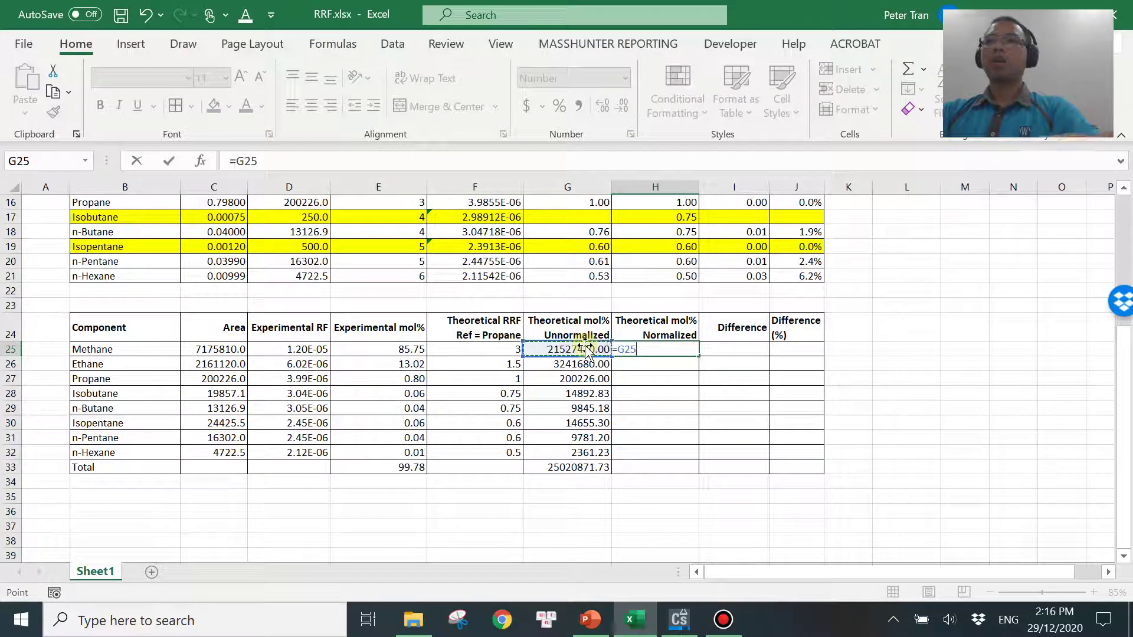
{"action": "type", "text": "*100/"}
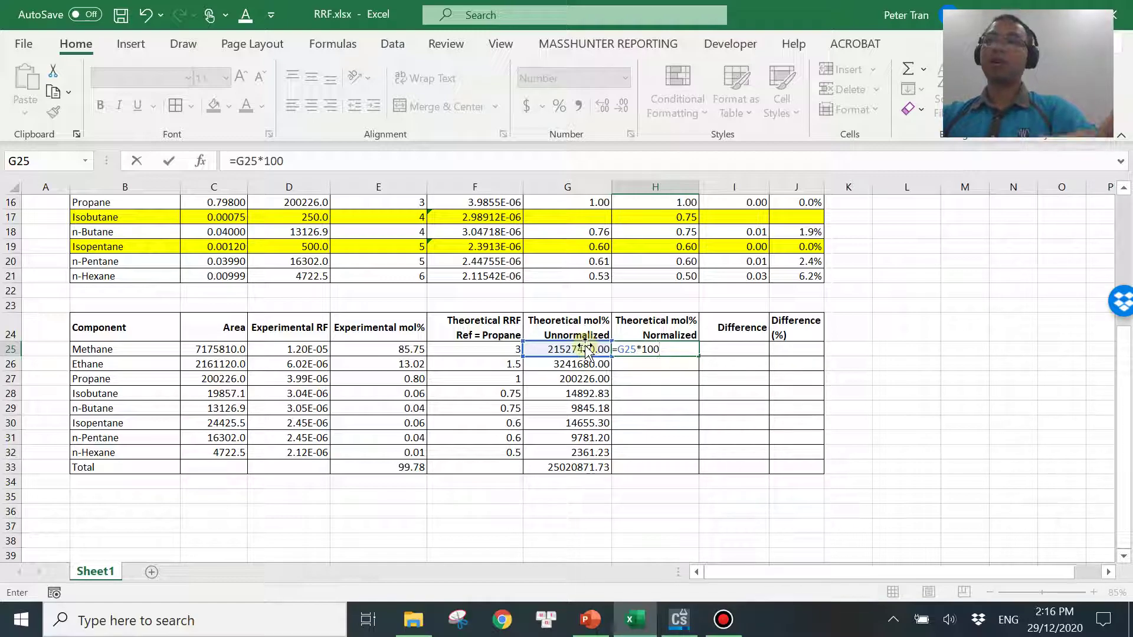
{"action": "left_click", "coordinate": [569, 467]}
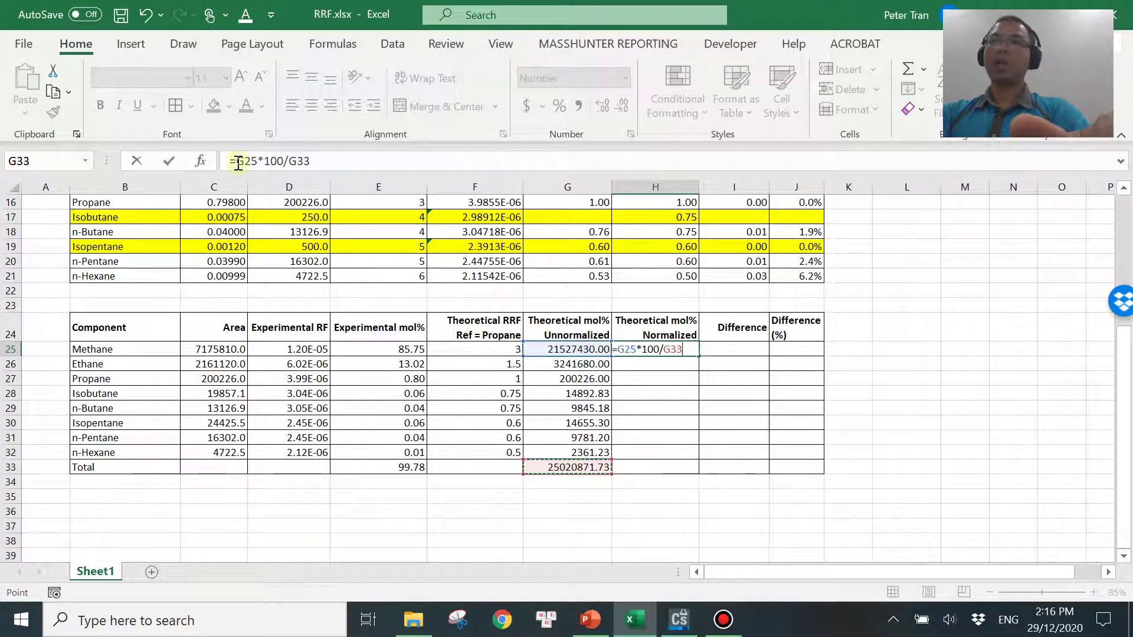
{"action": "left_click", "coordinate": [297, 162]}
{"action": "type", "text": "$"}
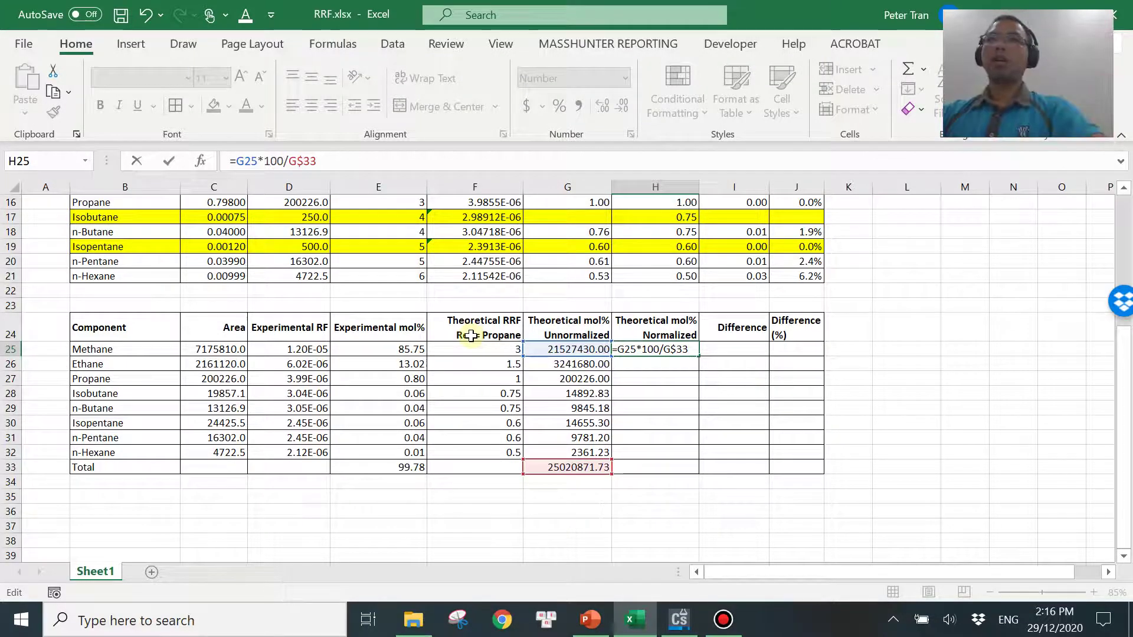
{"action": "key", "text": "Return"}
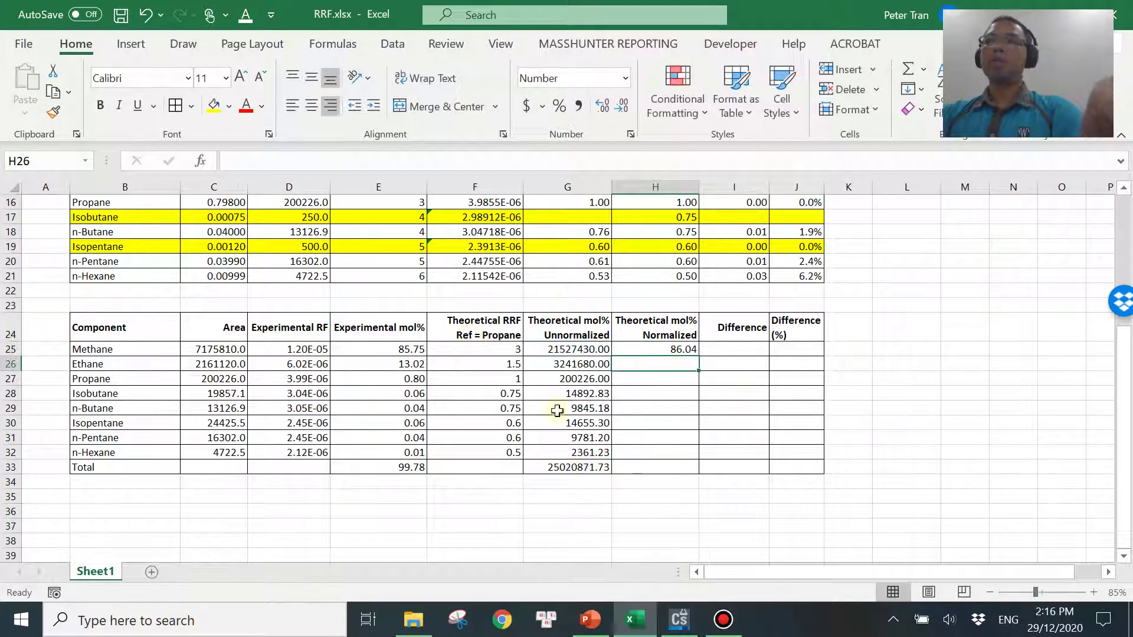
{"action": "left_click", "coordinate": [694, 350]}
{"action": "left_click_drag", "start_coordinate": [697, 356], "coordinate": [698, 452]}
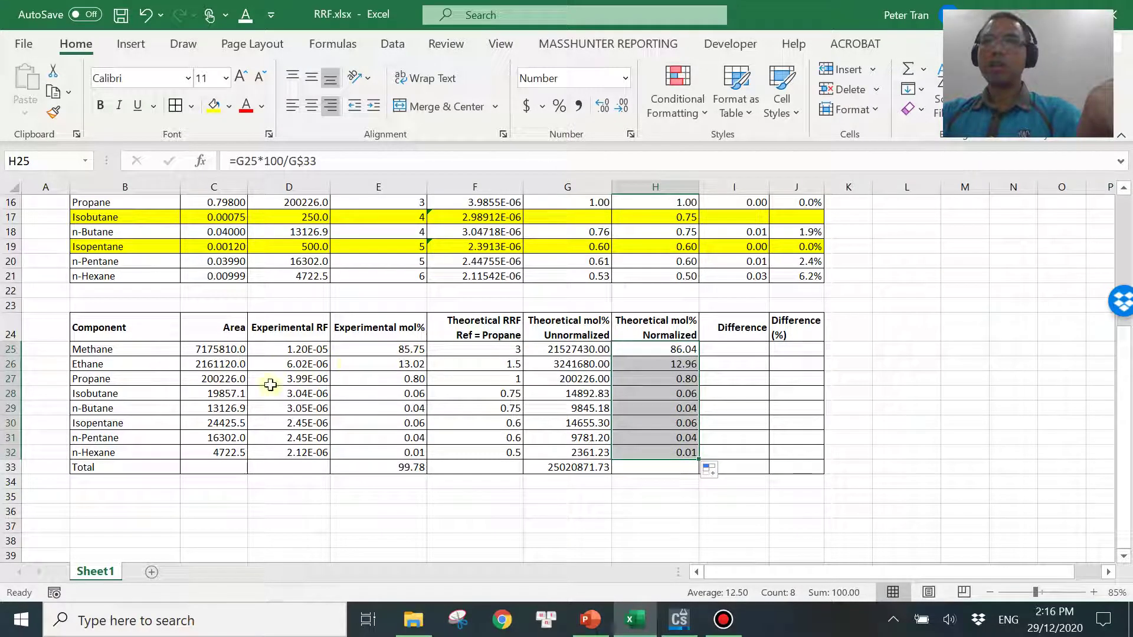
- Compare the normalized theoretical mol% values in H25:H32 with the experimental mol% values in E25:E32
{"action": "left_click", "coordinate": [678, 360]}
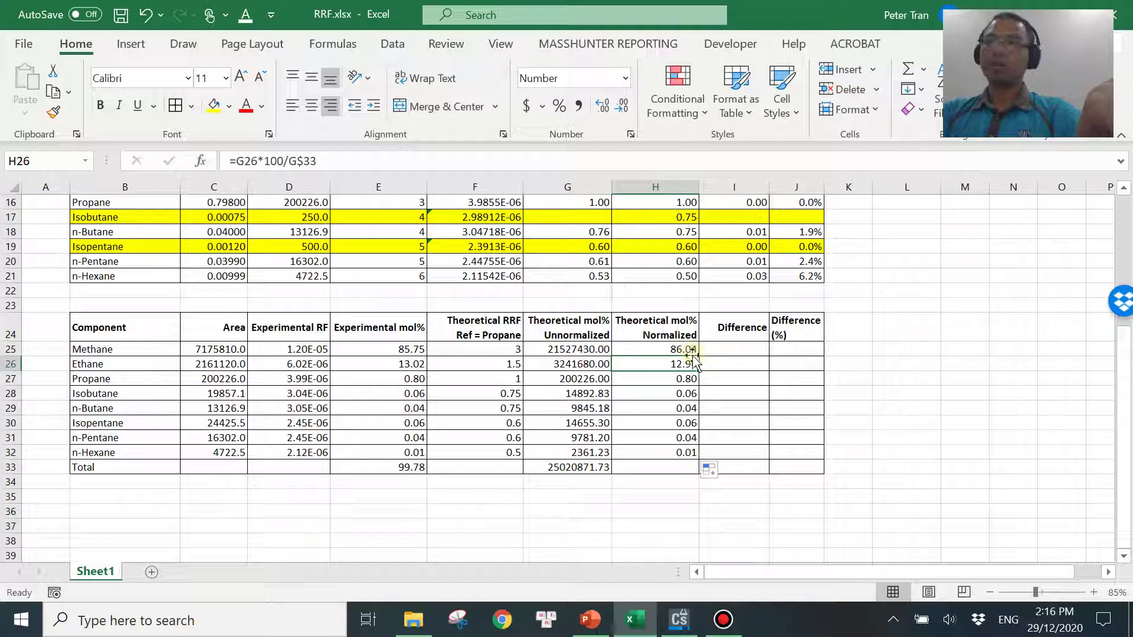
{"action": "left_click_drag", "start_coordinate": [683, 349], "coordinate": [682, 452]}
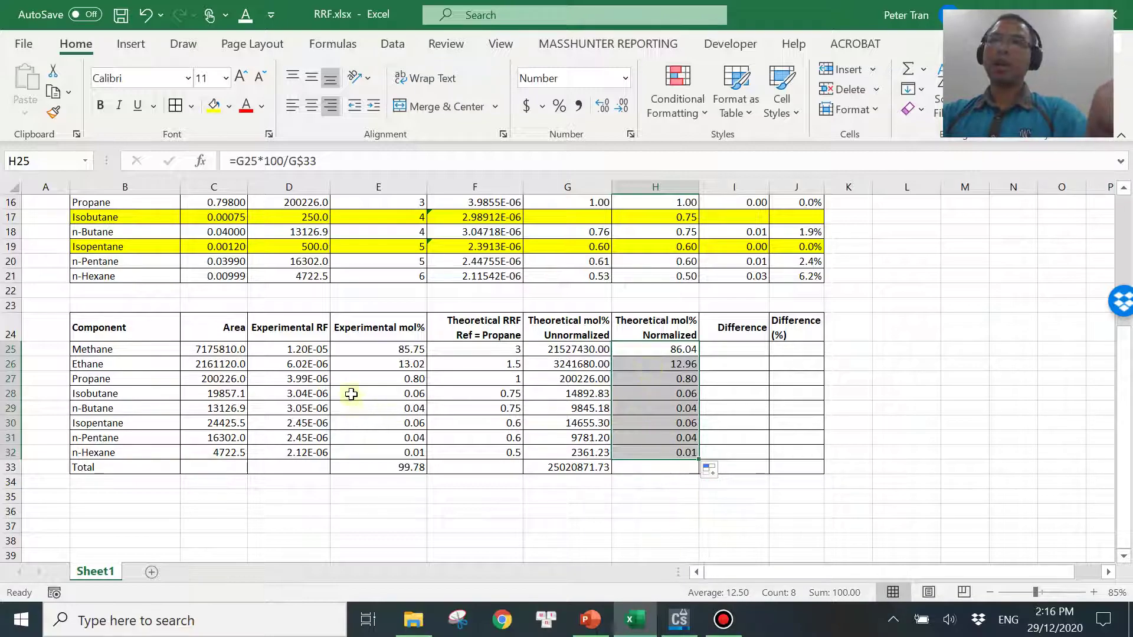
{"action": "left_click_drag", "start_coordinate": [363, 351], "coordinate": [368, 455]}
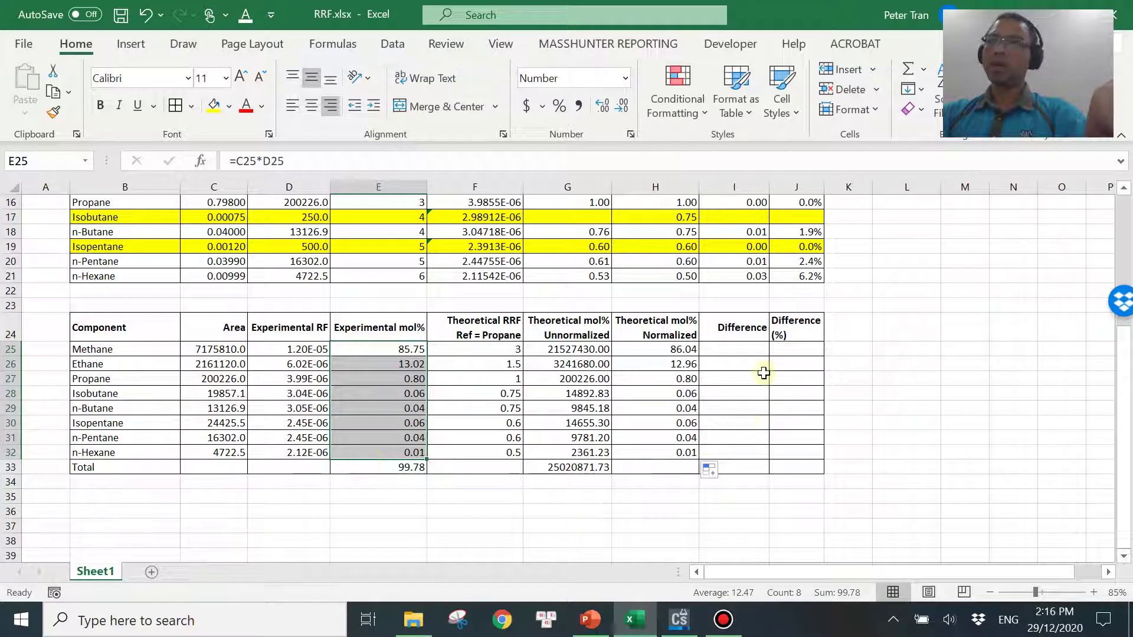
- Calculate methane's difference between experimental and normalized theoretical mol% in I25 with =E25-H25 and fill the formula down to I32
{"action": "left_click", "coordinate": [740, 349]}
{"action": "type", "text": "="}
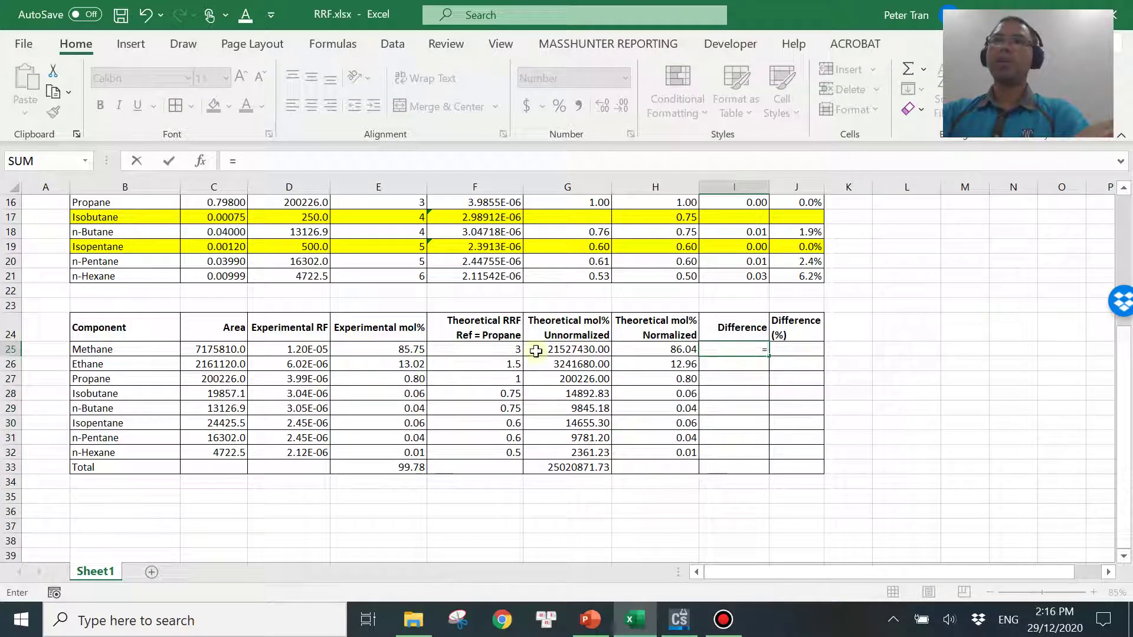
{"action": "left_click", "coordinate": [395, 351]}
{"action": "type", "text": "-"}
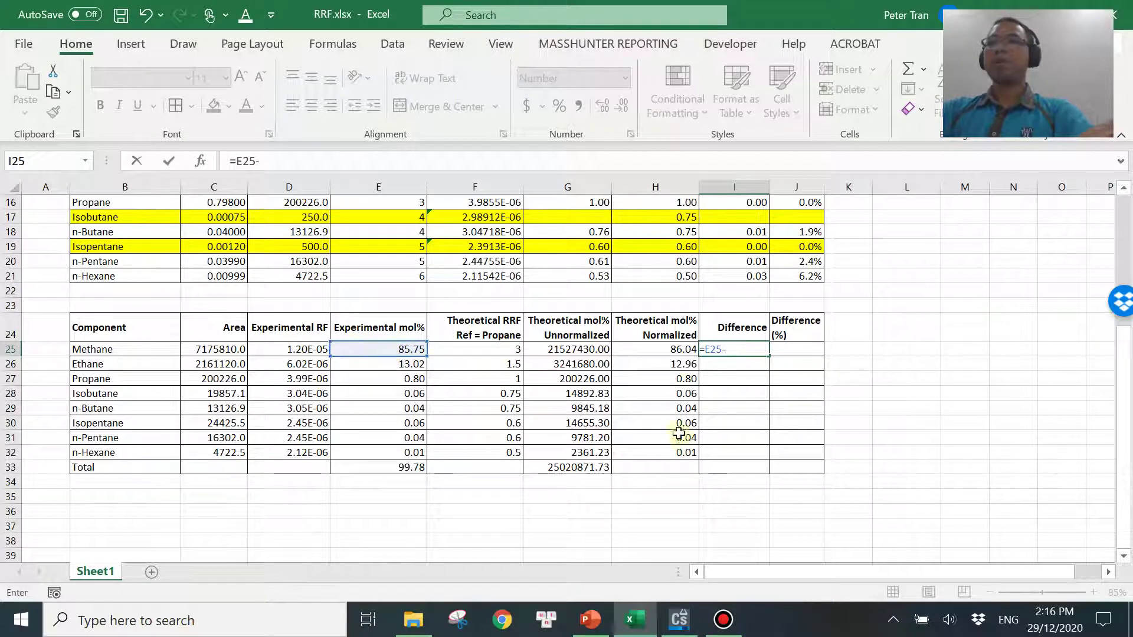
{"action": "left_click", "coordinate": [666, 349]}
{"action": "key", "text": "Return"}
{"action": "left_click", "coordinate": [711, 349]}
{"action": "left_click_drag", "start_coordinate": [769, 355], "coordinate": [764, 454]}
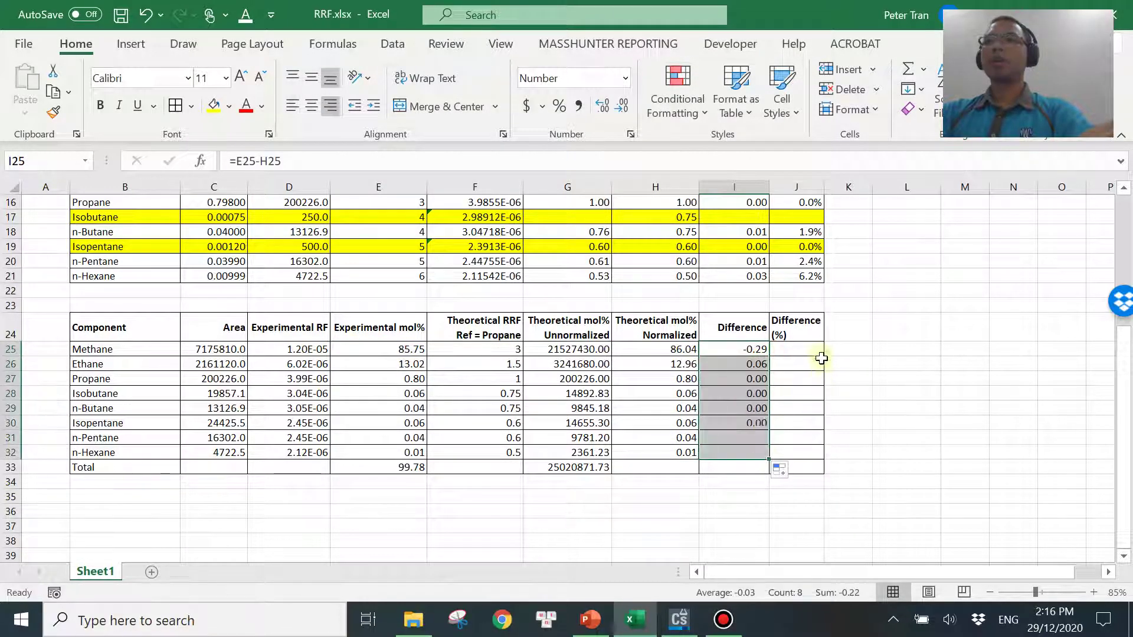
- Calculate methane's percentage difference in J25 with =I25/H25, fill it down to J32 and show the percentages with one decimal place
{"action": "left_click", "coordinate": [809, 349]}
{"action": "type", "text": "="}
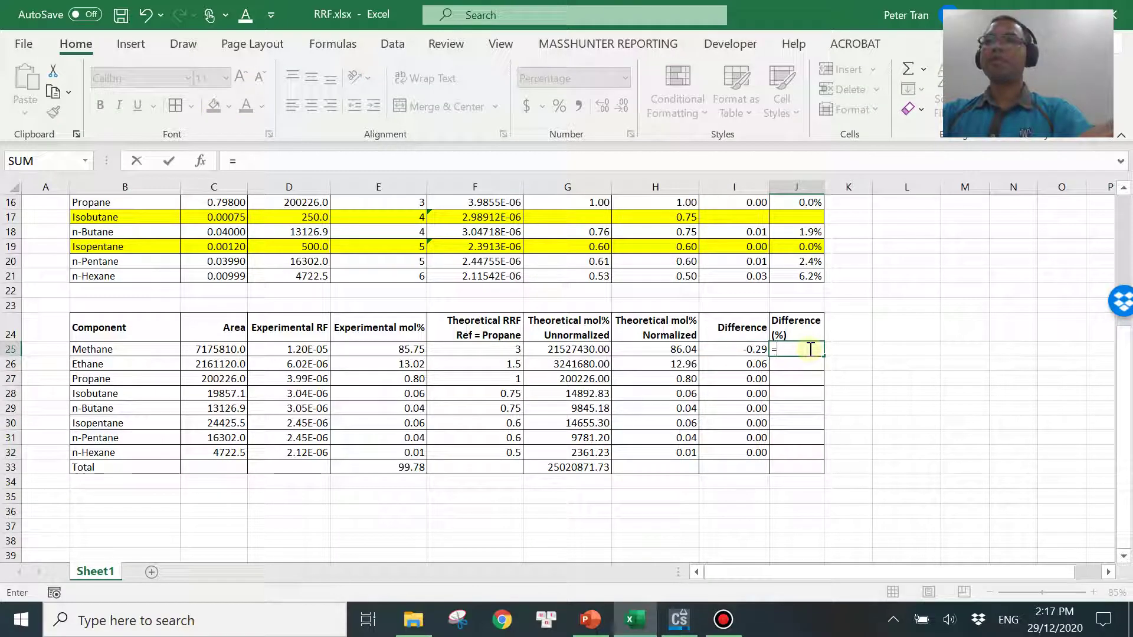
{"action": "left_click", "coordinate": [734, 348]}
{"action": "type", "text": "/"}
{"action": "left_click", "coordinate": [653, 349]}
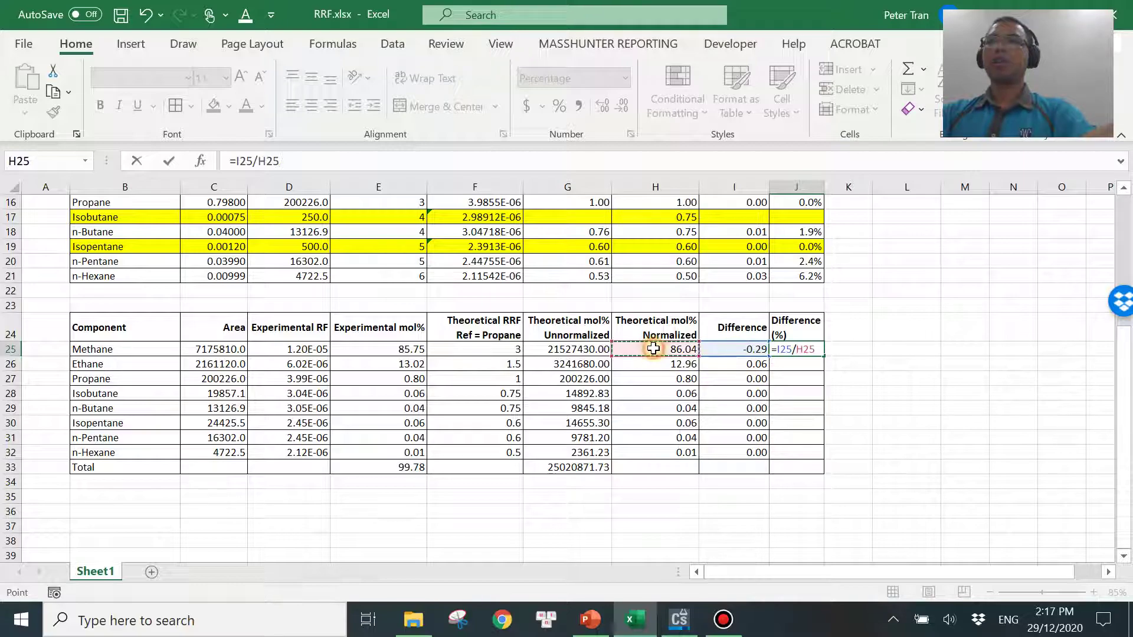
{"action": "key", "text": "Return"}
{"action": "left_click", "coordinate": [819, 354]}
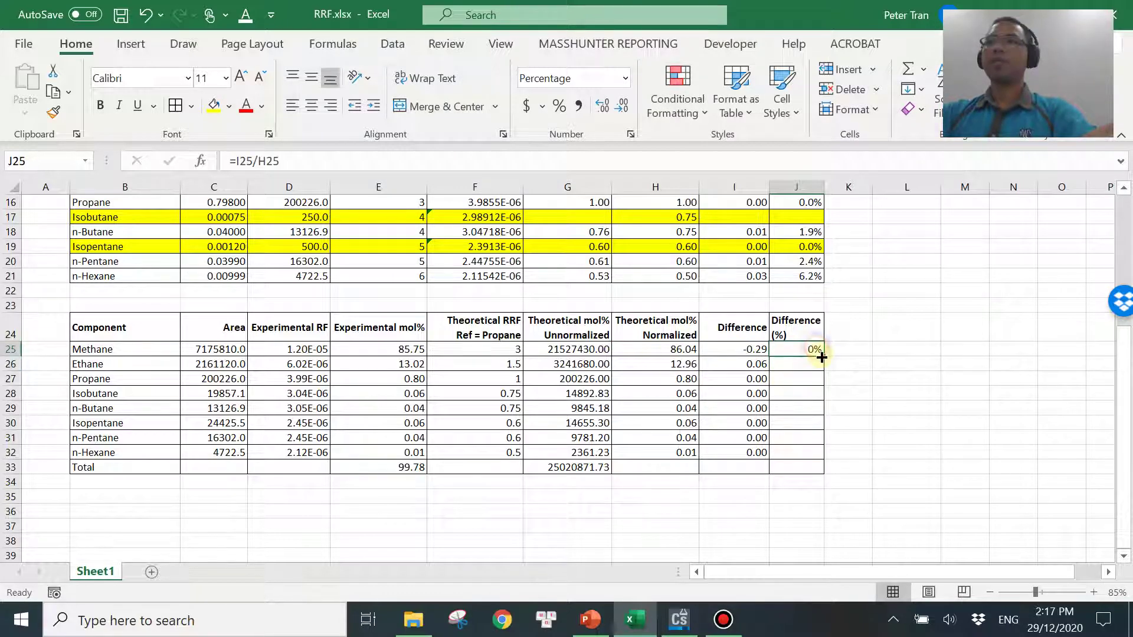
{"action": "left_click_drag", "start_coordinate": [823, 394], "coordinate": [820, 456]}
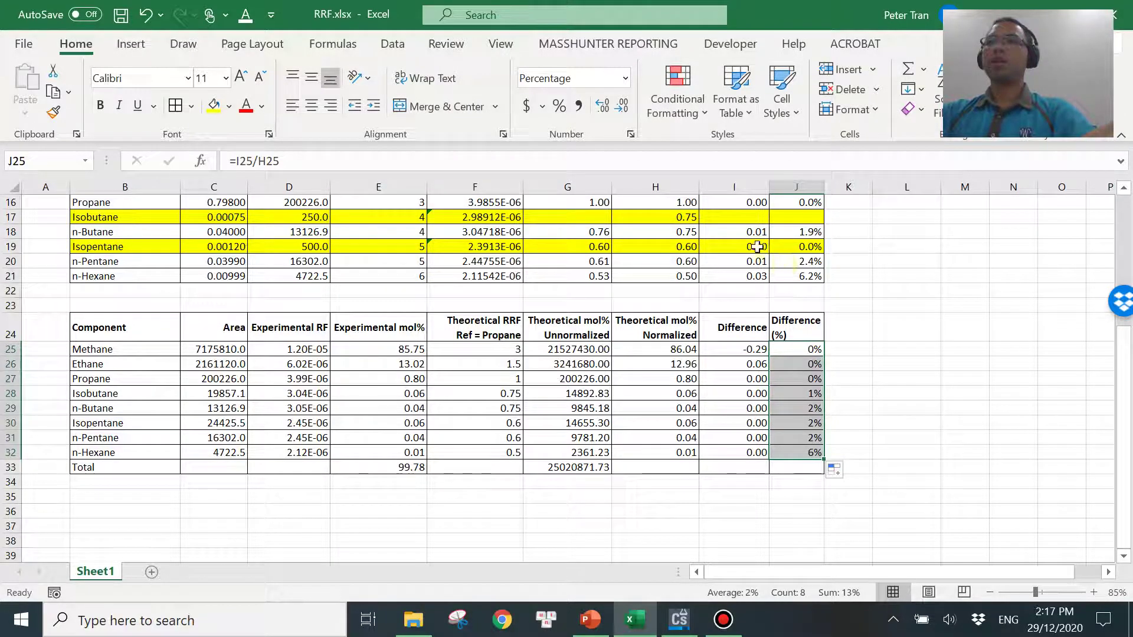
{"action": "left_click", "coordinate": [603, 107]}
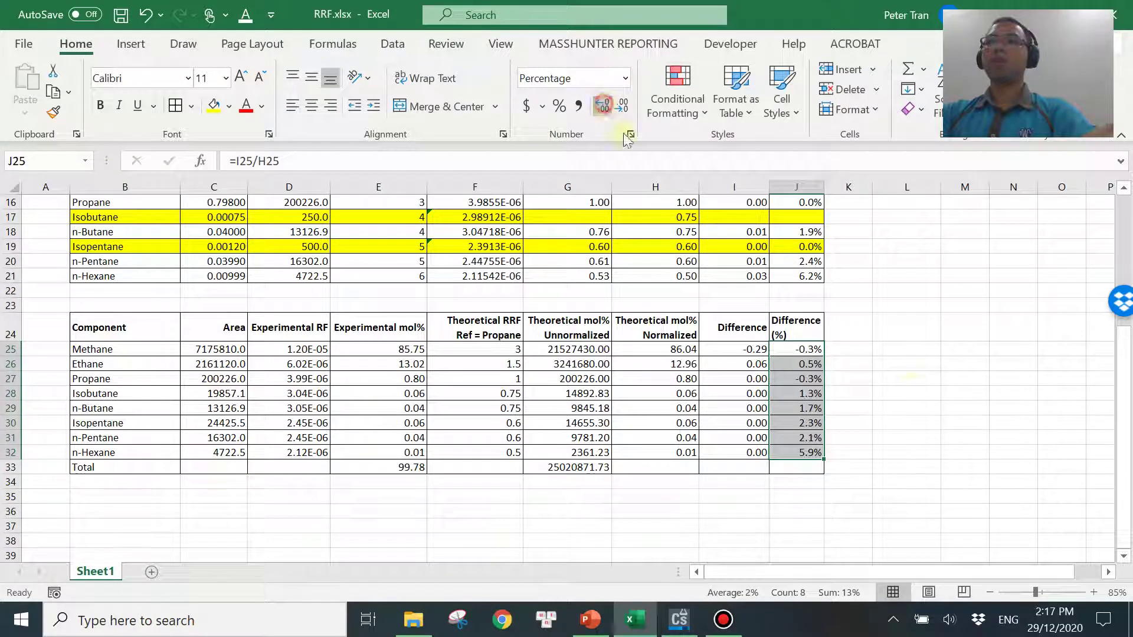
{"action": "left_click", "coordinate": [890, 359]}
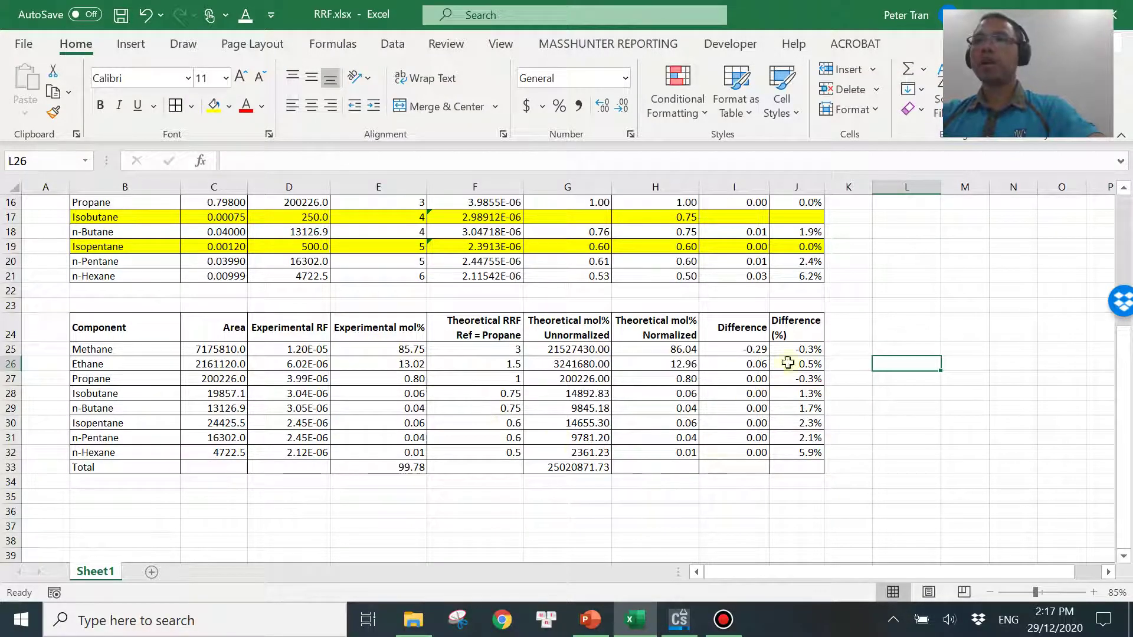
- Review the percentage differences in J25:J32 and the experimental RFs in D25:D32
{"action": "left_click_drag", "start_coordinate": [791, 349], "coordinate": [782, 447]}
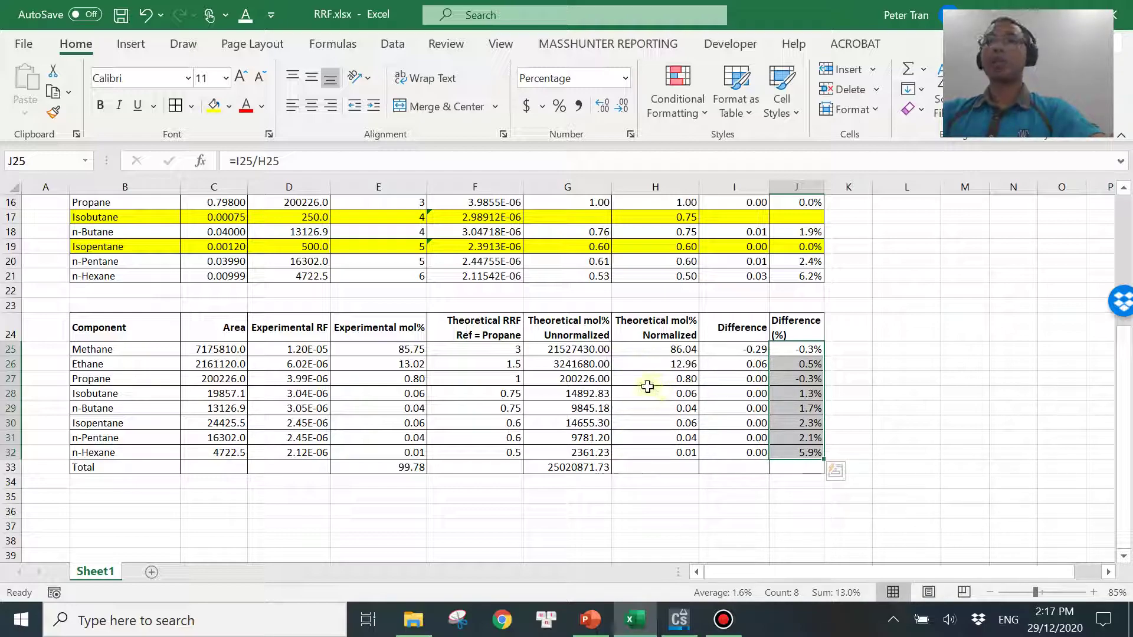
{"action": "left_click", "coordinate": [895, 396]}
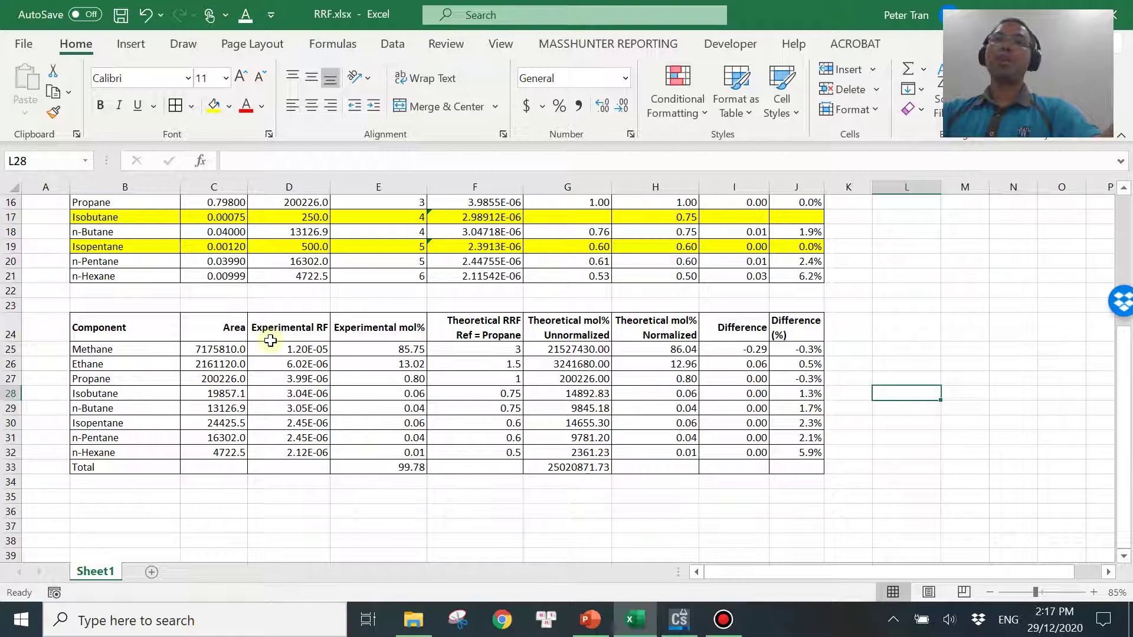
{"action": "left_click_drag", "start_coordinate": [267, 348], "coordinate": [289, 452]}
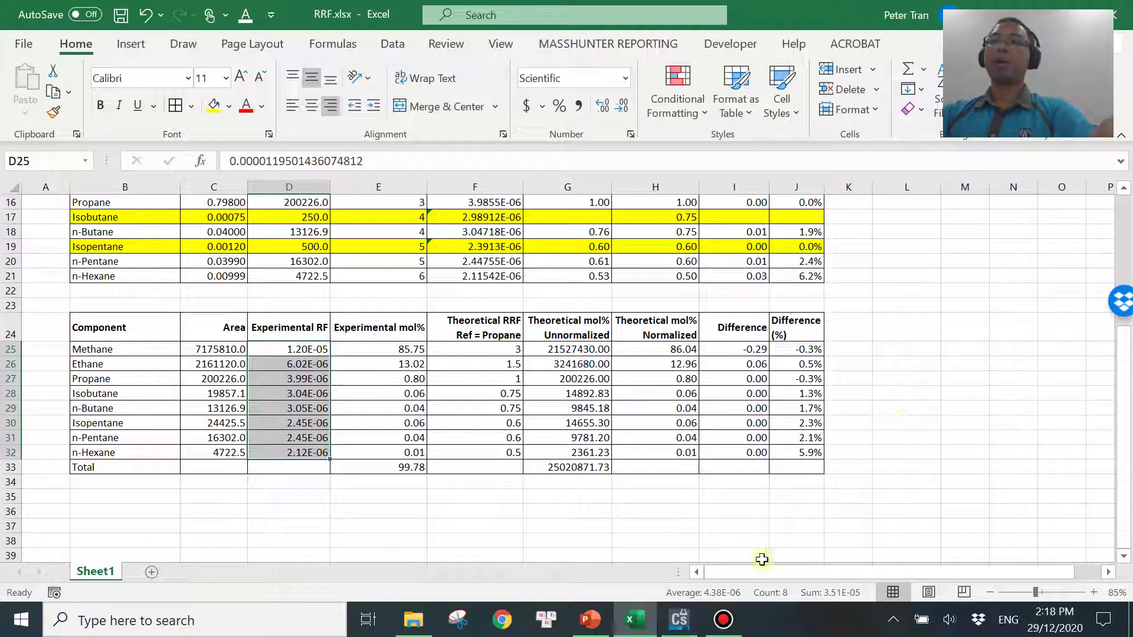
{"action": "left_click", "coordinate": [723, 620]}
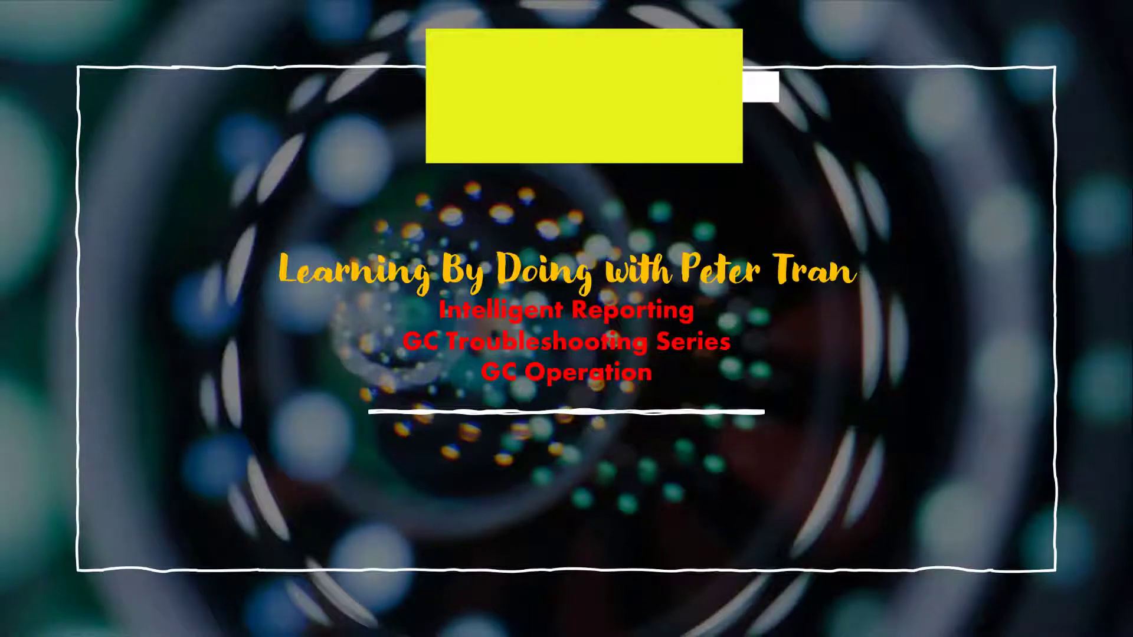